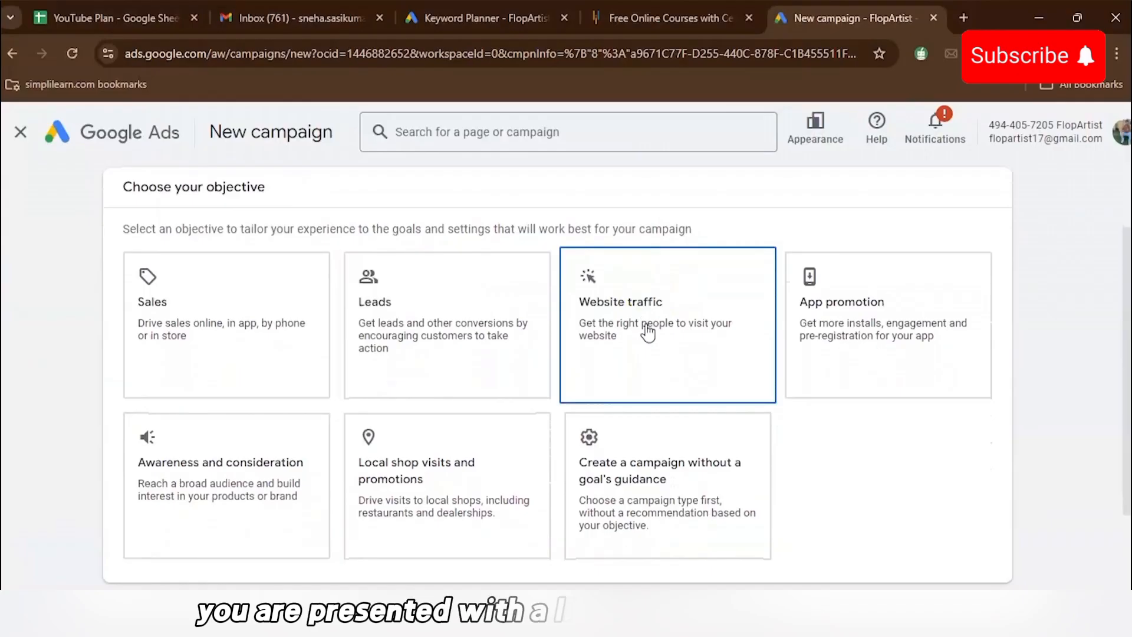
- Review the available campaign objectives and what each one is designed for
scroll(649, 332, down, 1)
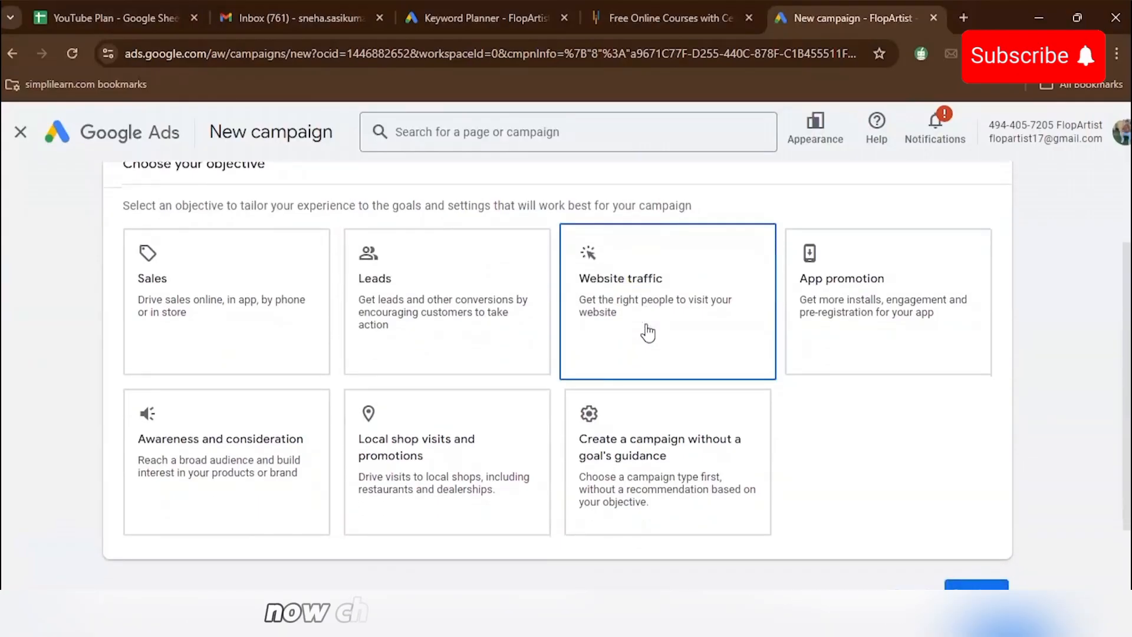
scroll(649, 332, up, 1)
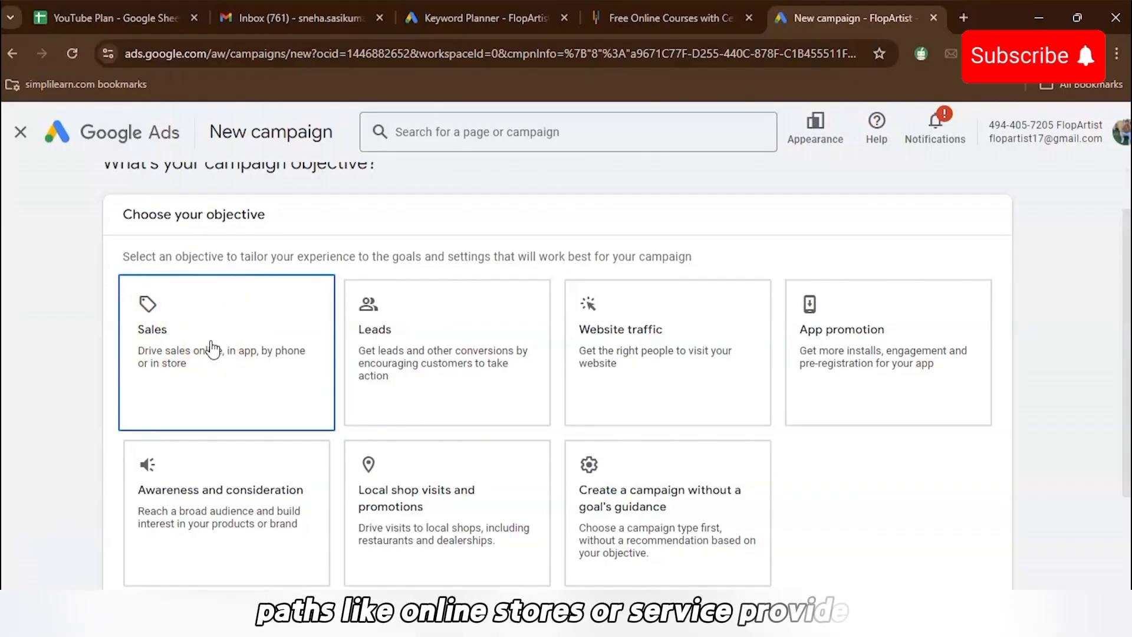
click(413, 331)
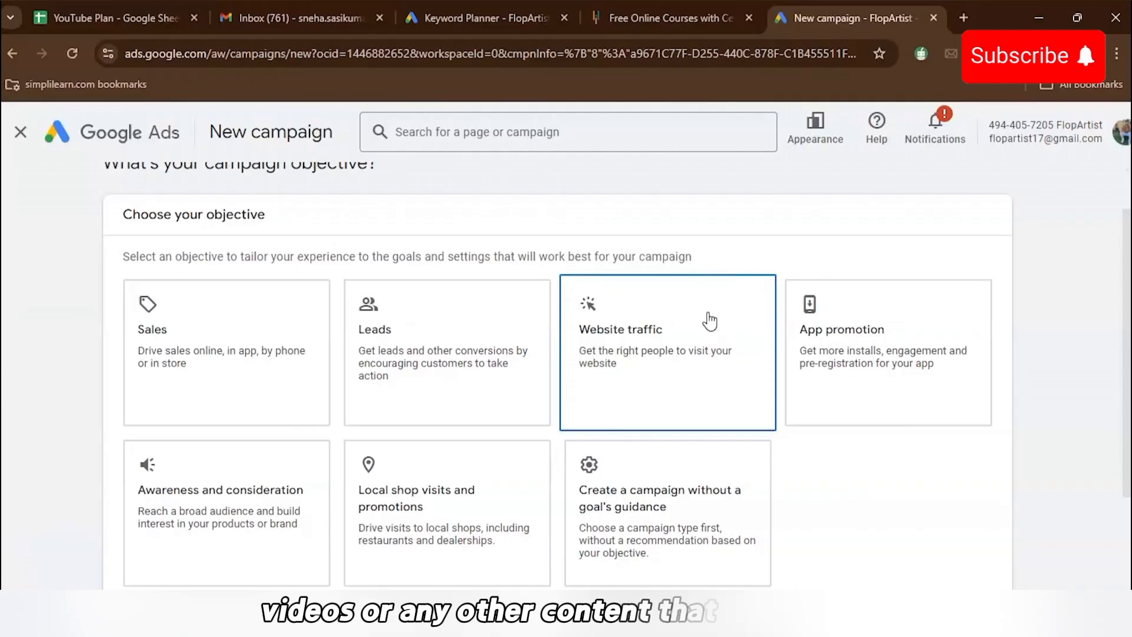
scroll(710, 321, down, 1)
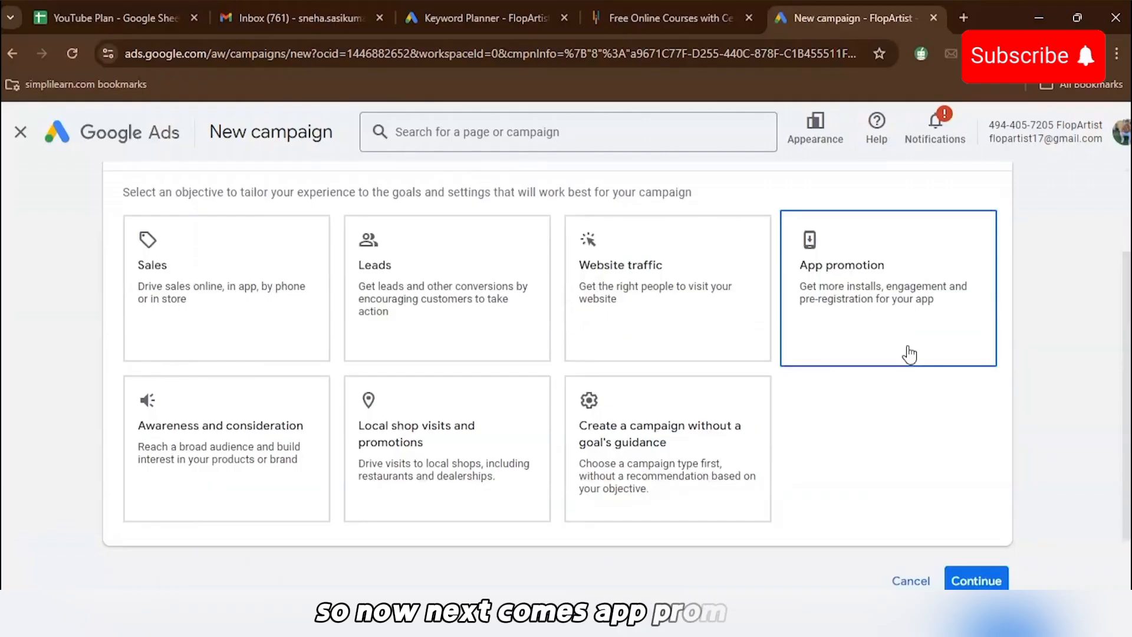
click(843, 364)
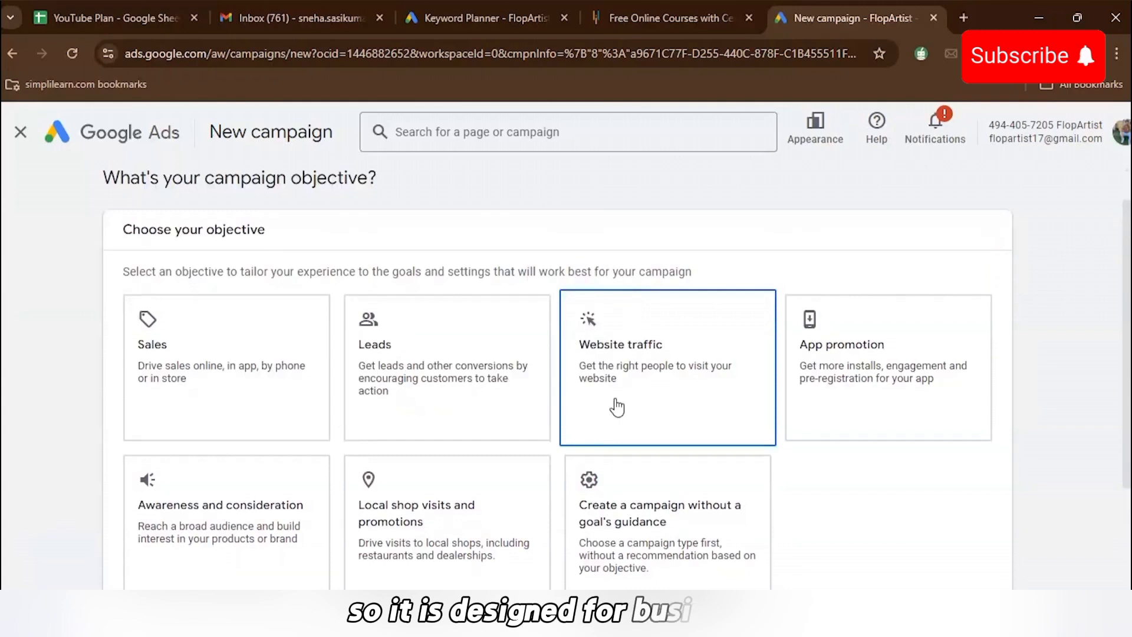
scroll(617, 407, down, 1)
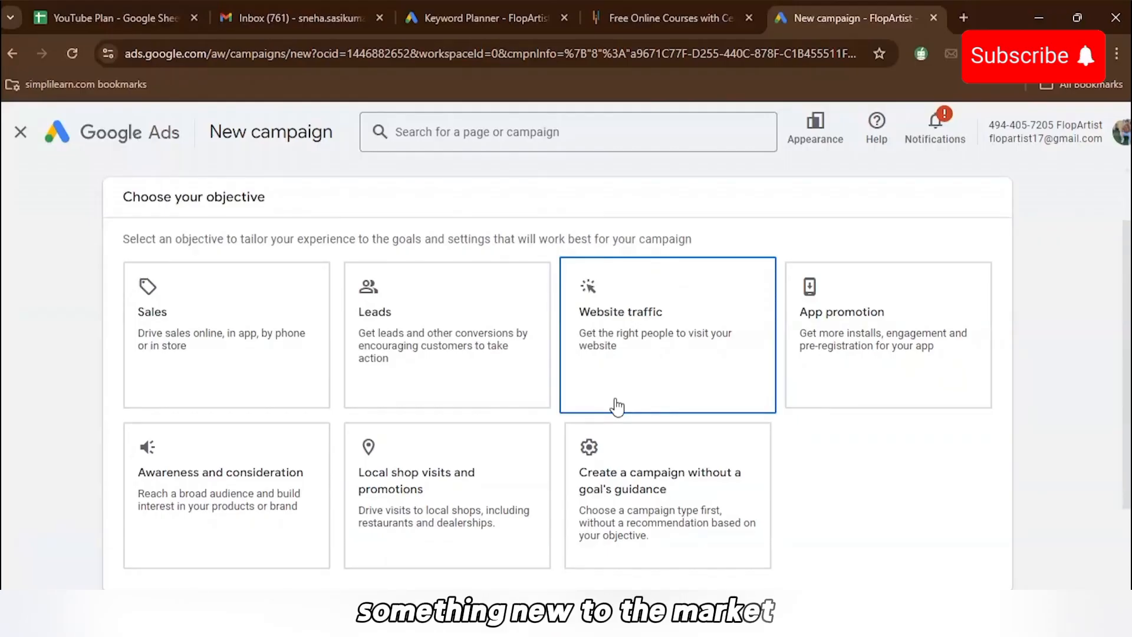
scroll(589, 413, down, 1)
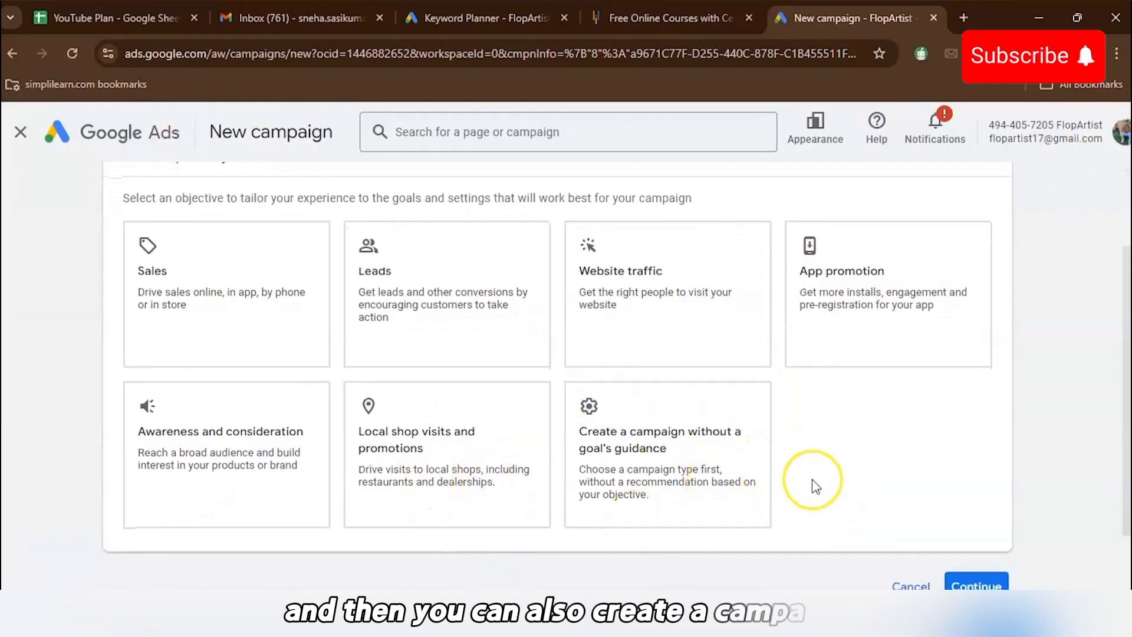
scroll(816, 487, down, 1)
scroll(816, 486, up, 1)
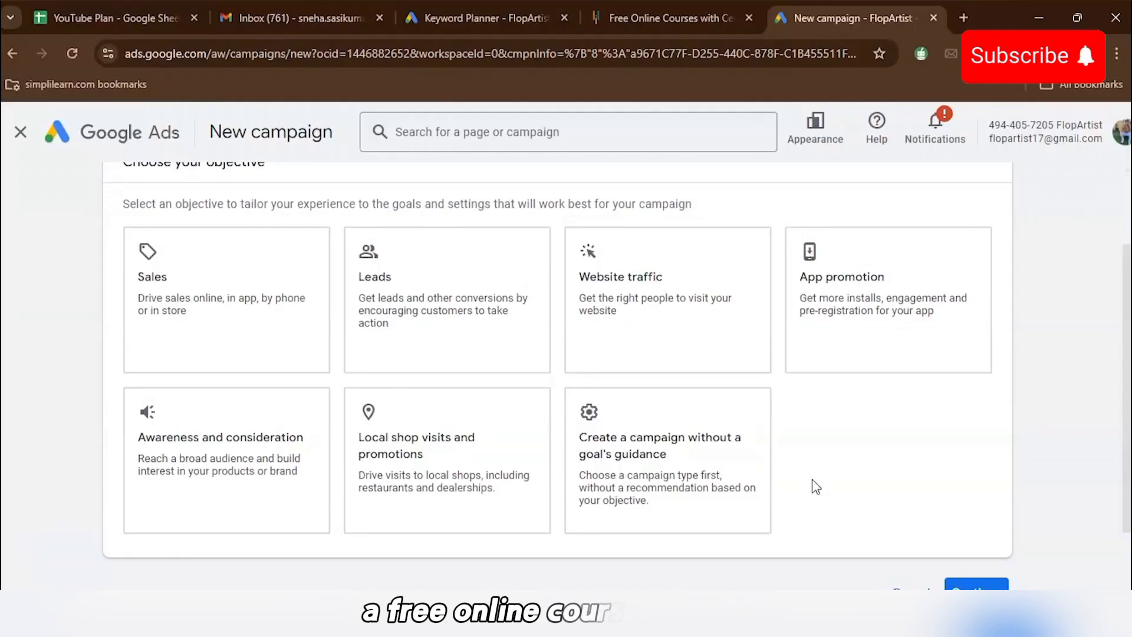
- Choose Leads as the campaign objective and continue
click(487, 335)
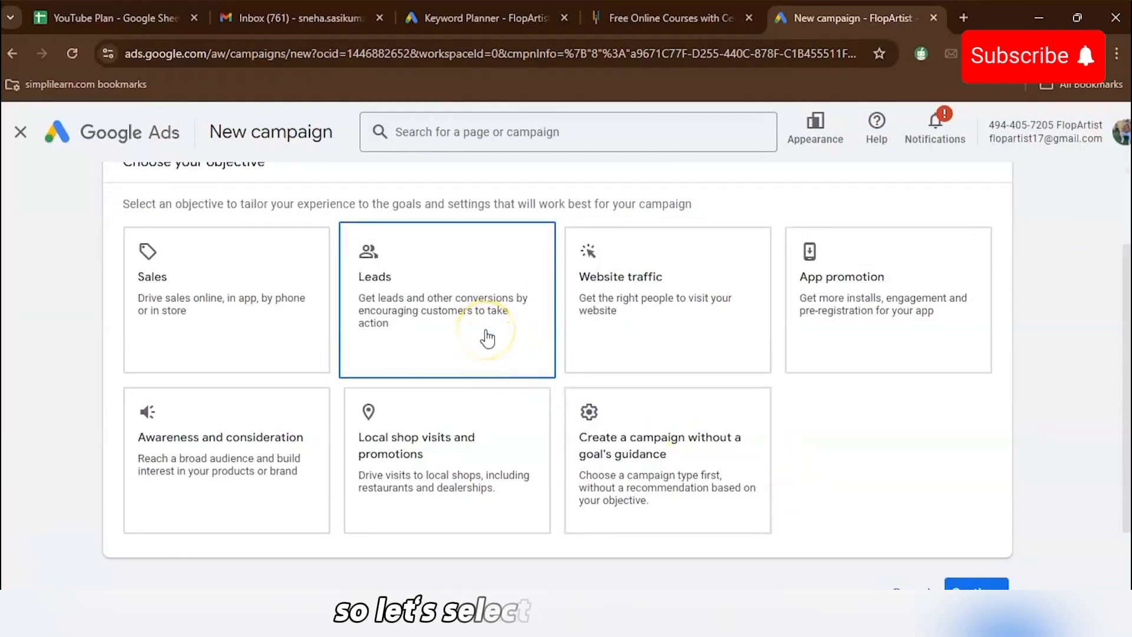
scroll(487, 335, down, 5)
click(978, 507)
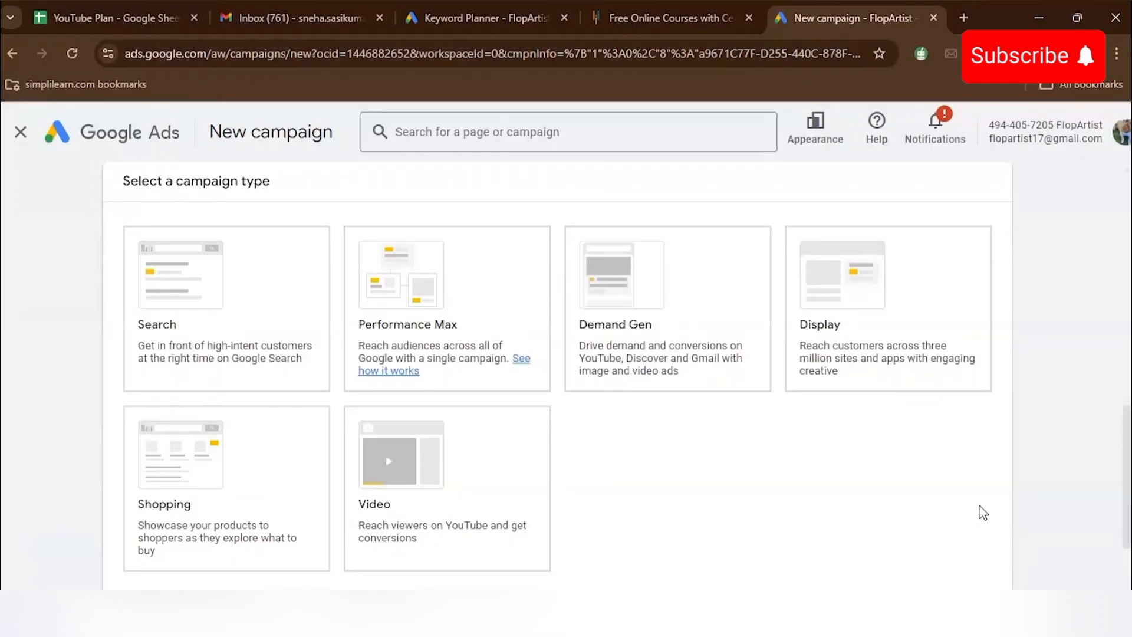
- Open a new browser tab and search Google for car rentals near me to view sponsored search ads
click(935, 527)
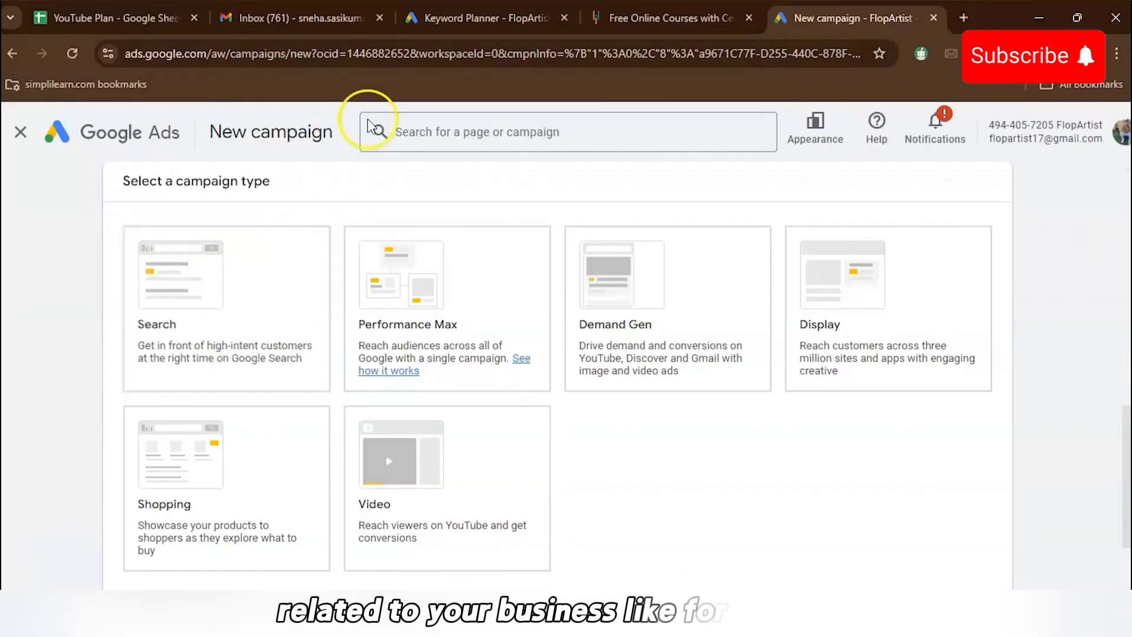
click(963, 18)
text(car)
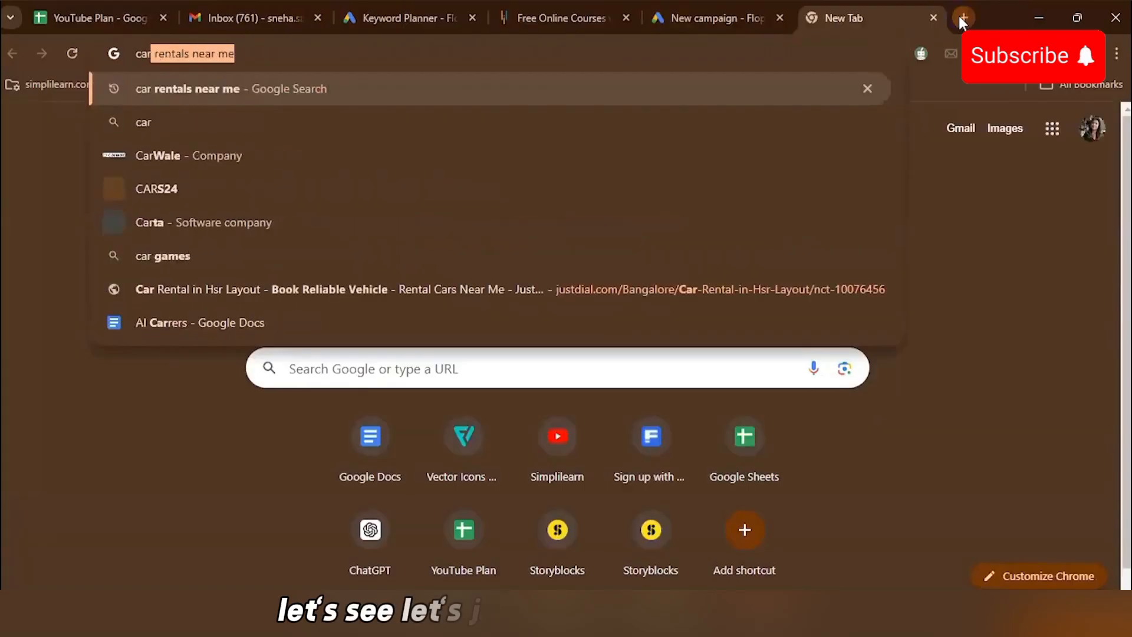
key(Return)
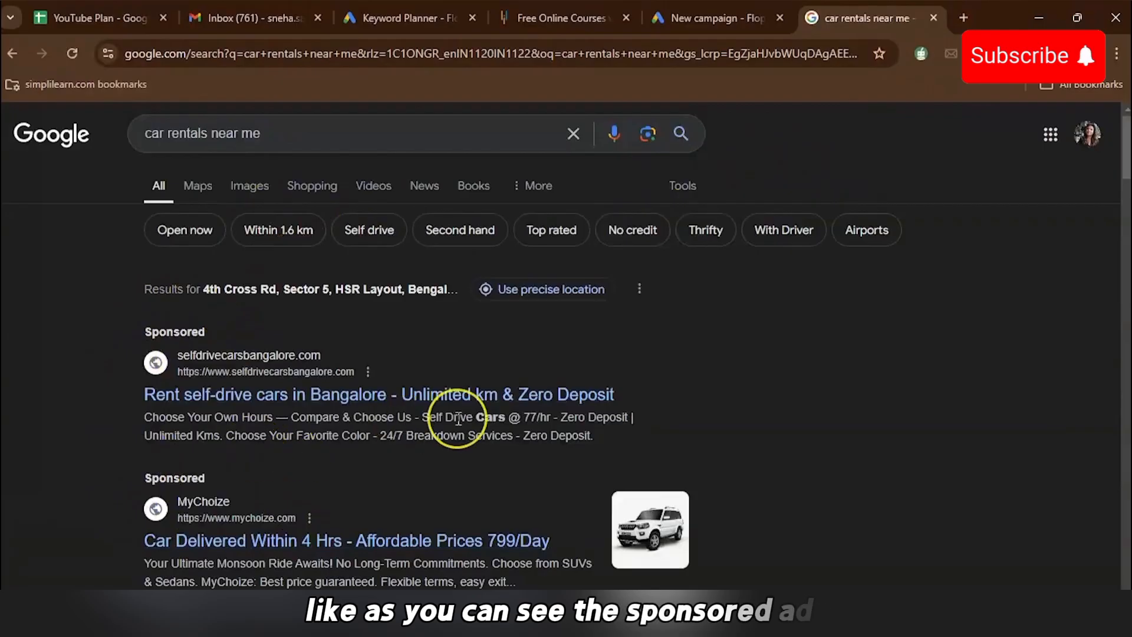
scroll(458, 420, down, 1)
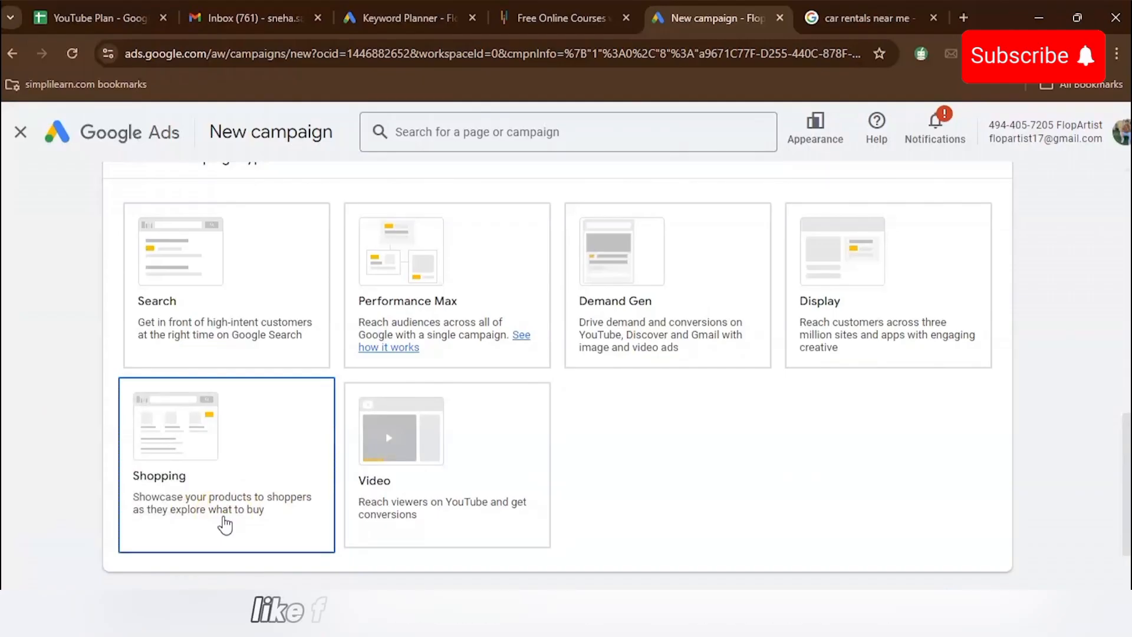
- Search Google for leather jacket to view sponsored shopping ads
click(856, 17)
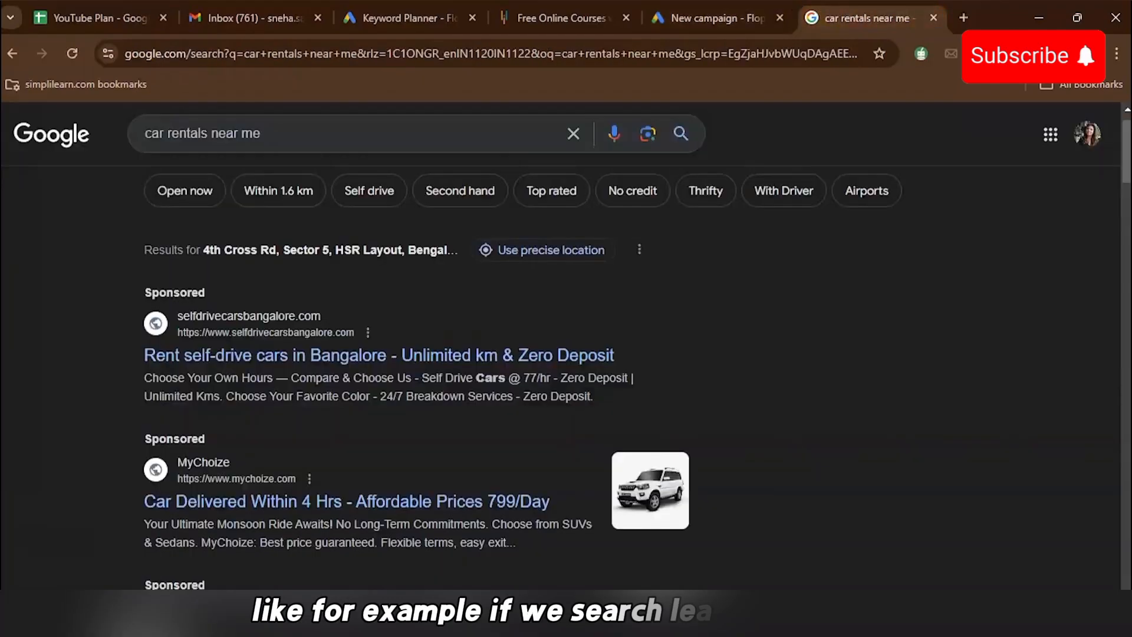
click(331, 142)
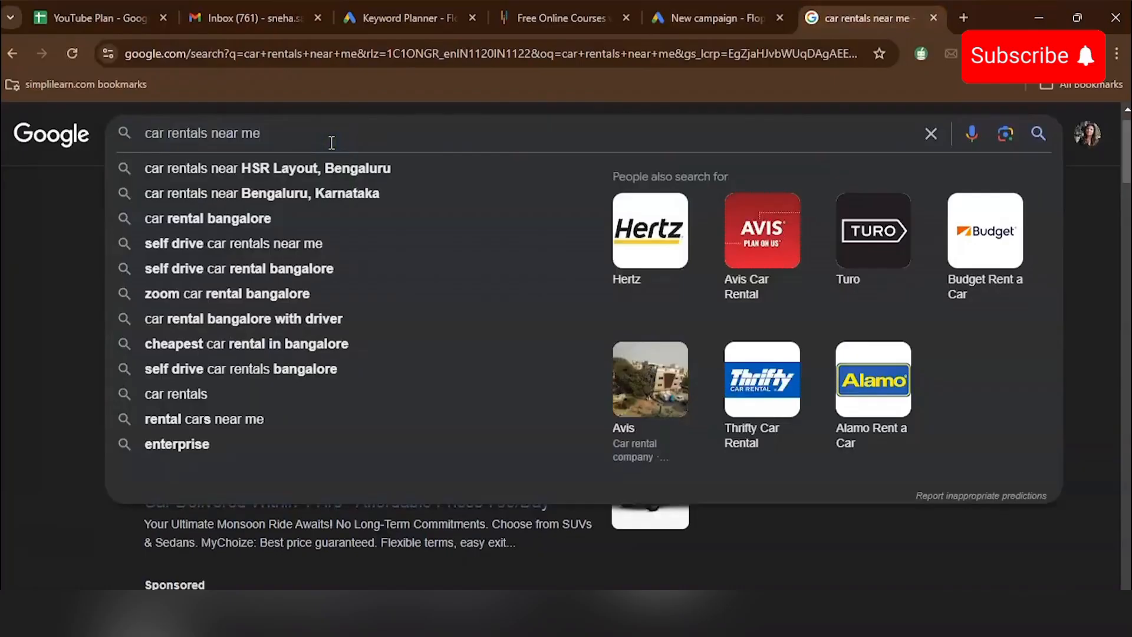
text(lea)
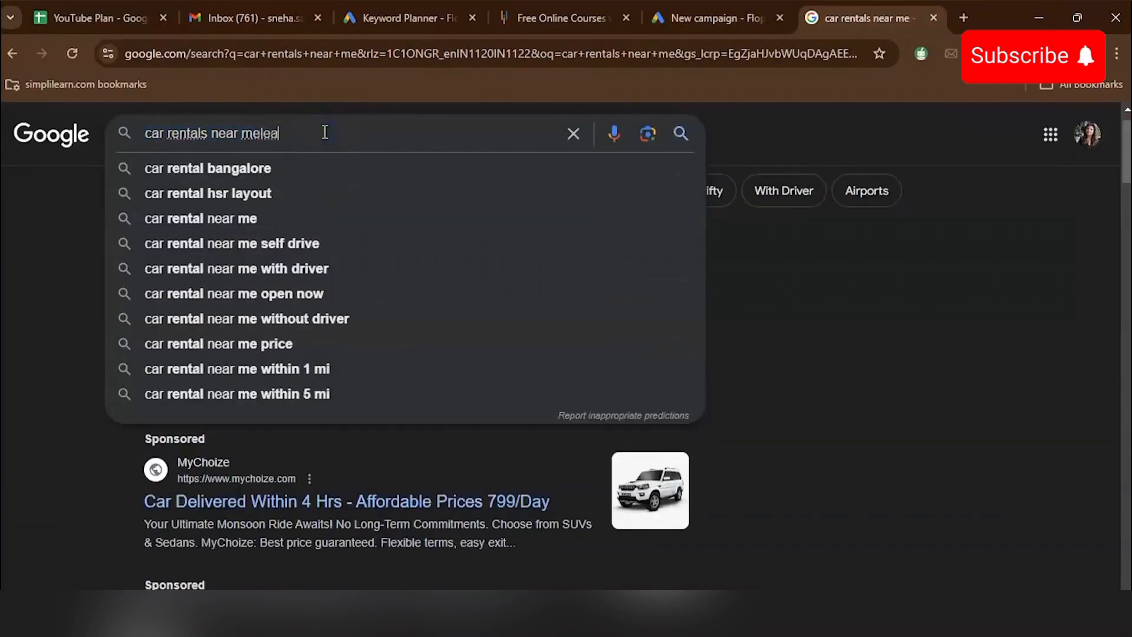
key(ctrl+a)
text(leath)
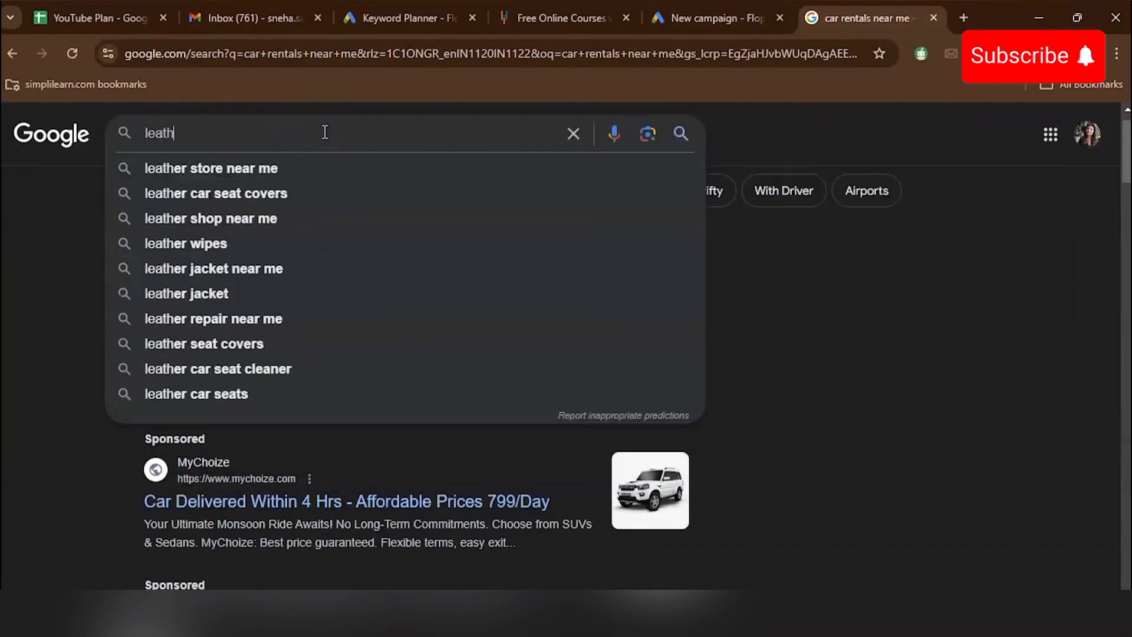
text(er jacket)
key(Return)
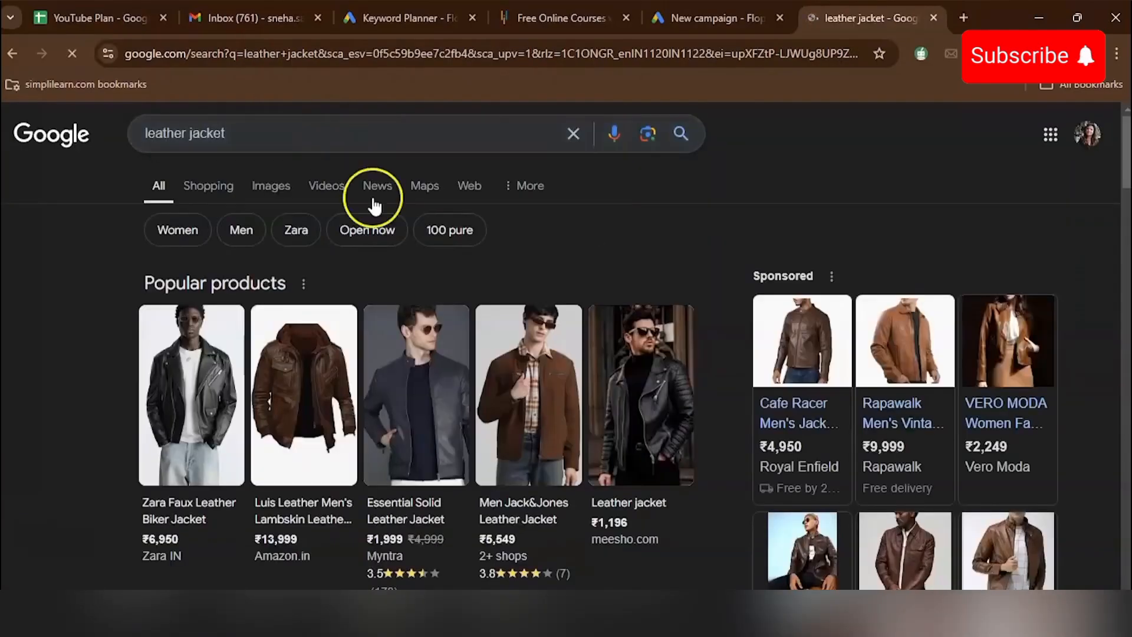
mouse_move(532, 383)
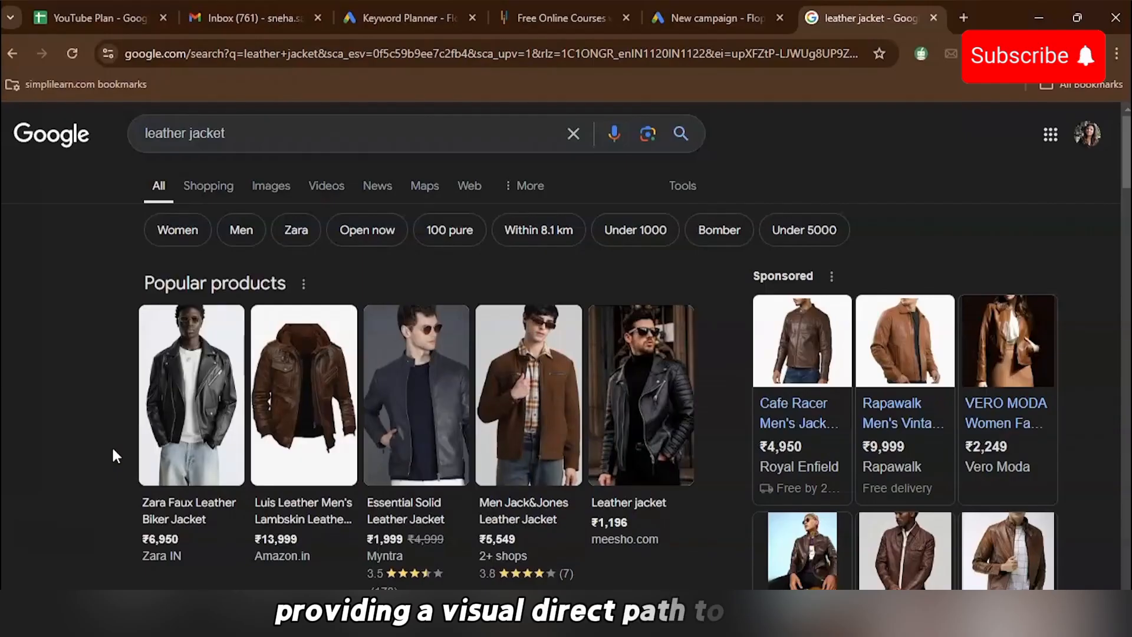
click(202, 131)
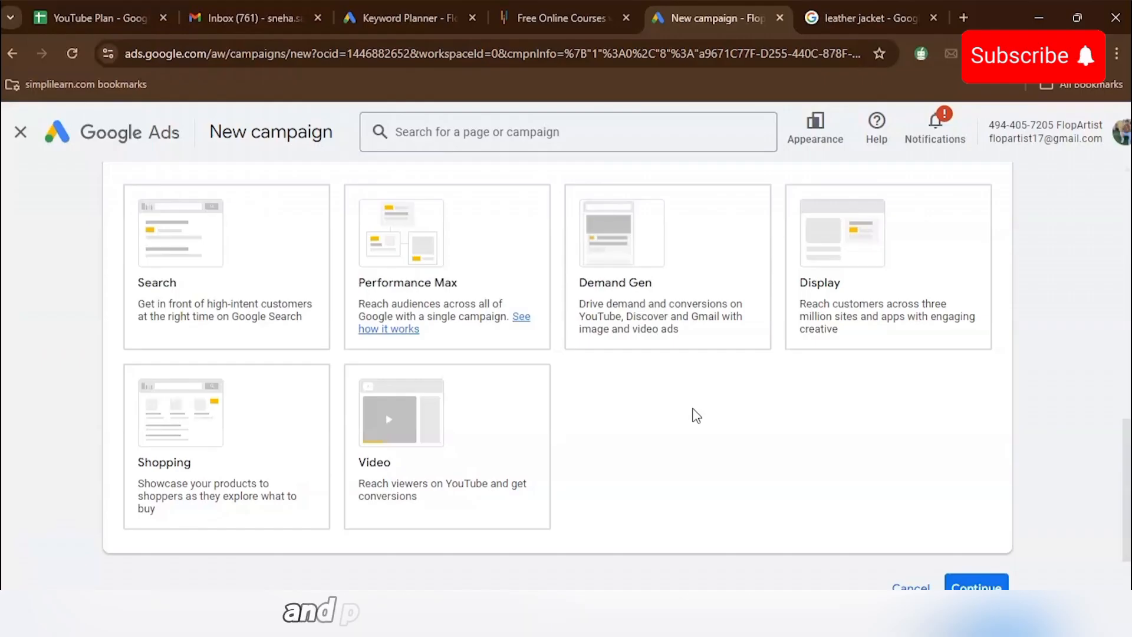
- Select the Search campaign type, tick Lead form submissions as the way to reach the goal, and continue
scroll(364, 210, up, 1)
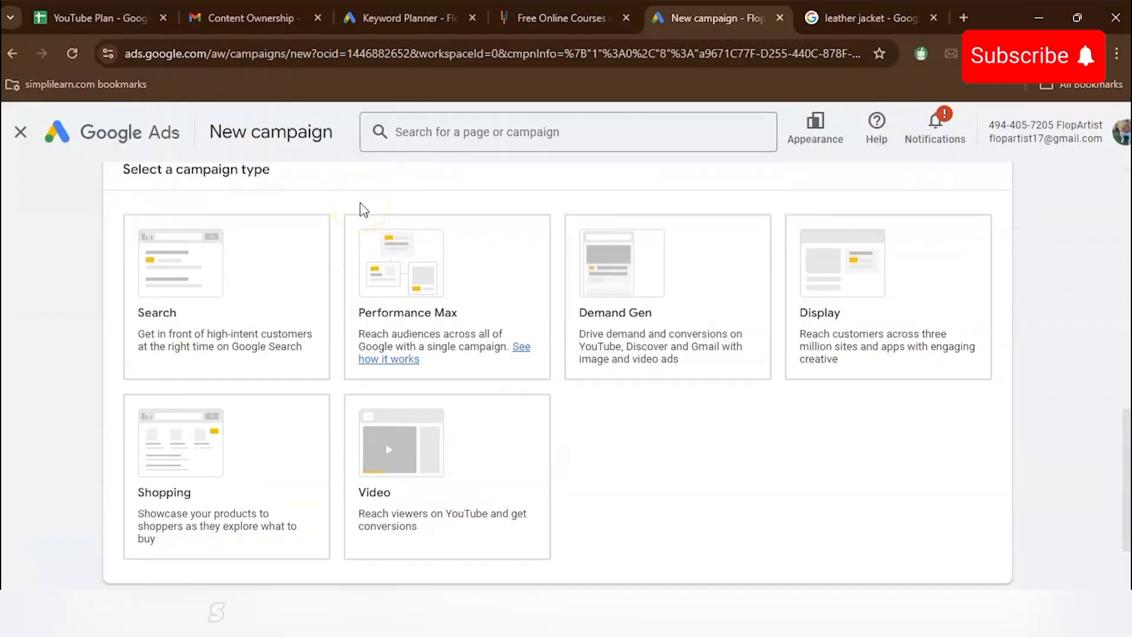
click(300, 258)
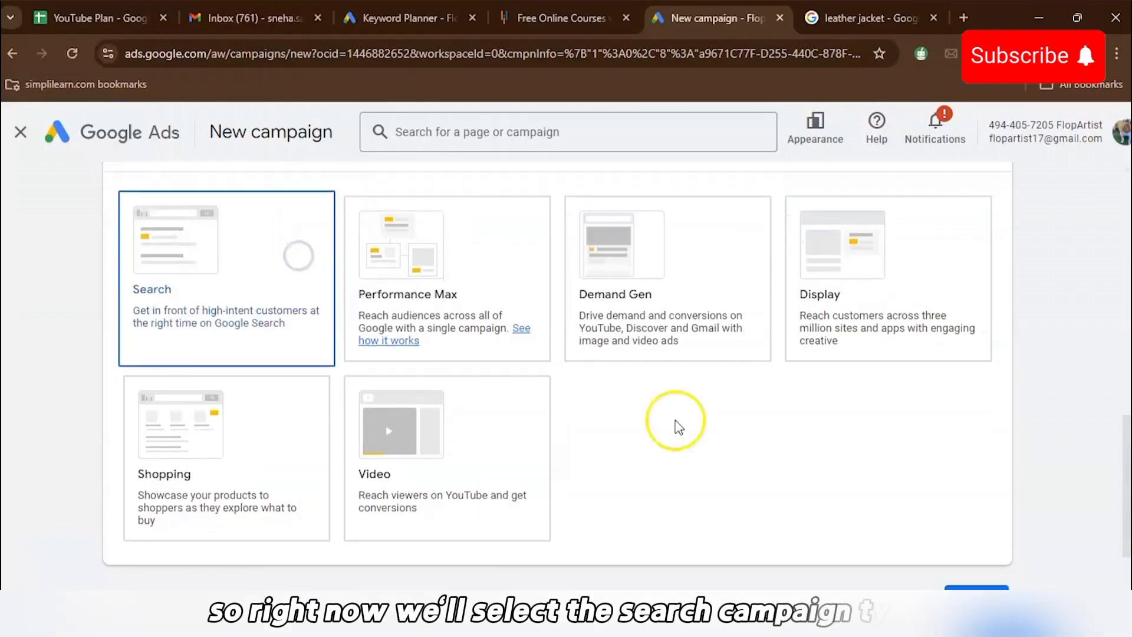
scroll(756, 481, down, 2)
scroll(756, 482, down, 4)
click(153, 481)
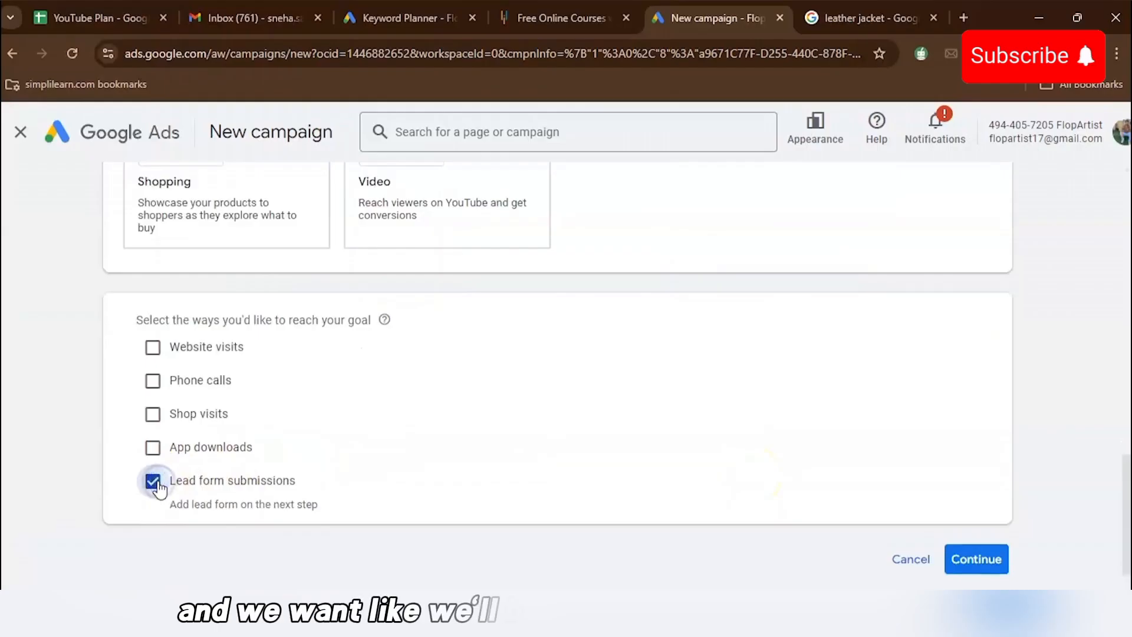
click(974, 558)
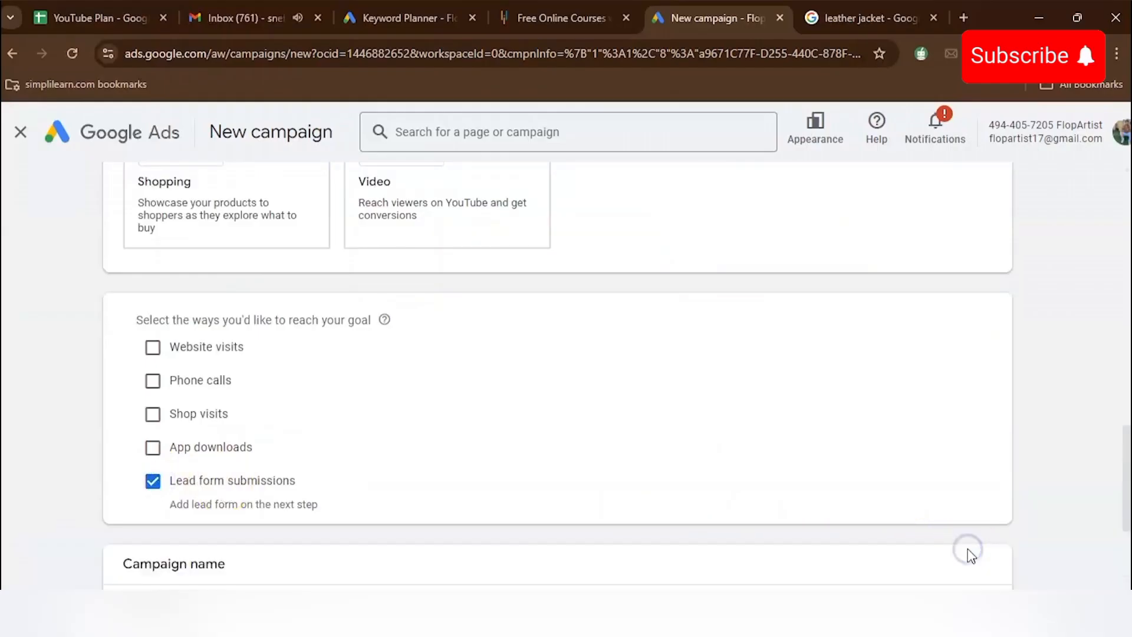
scroll(968, 556, down, 4)
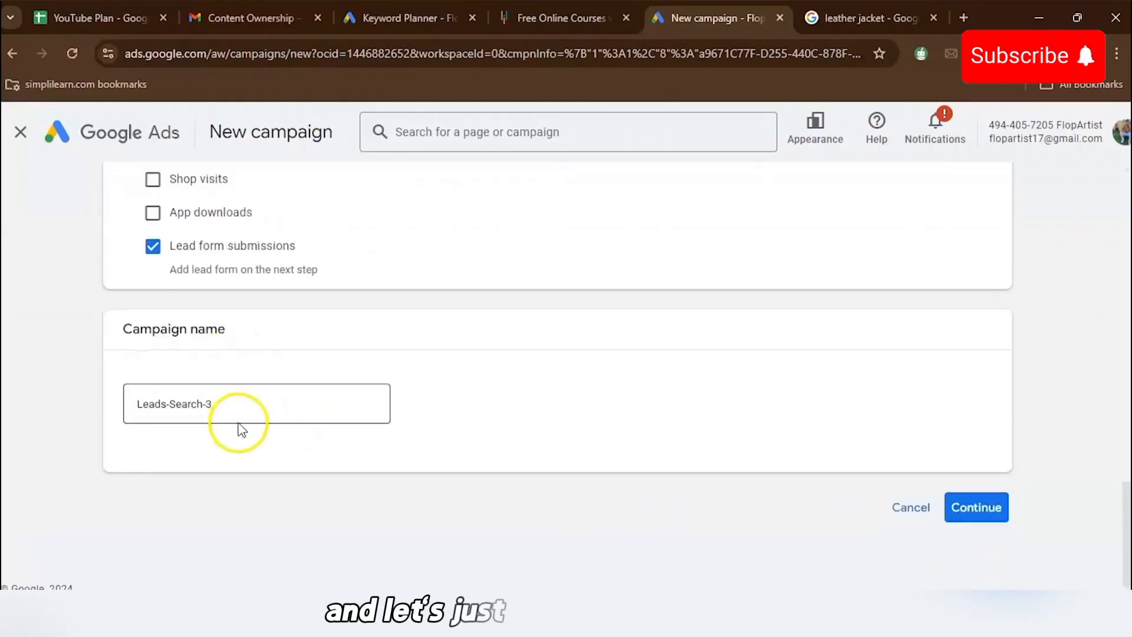
click(258, 400)
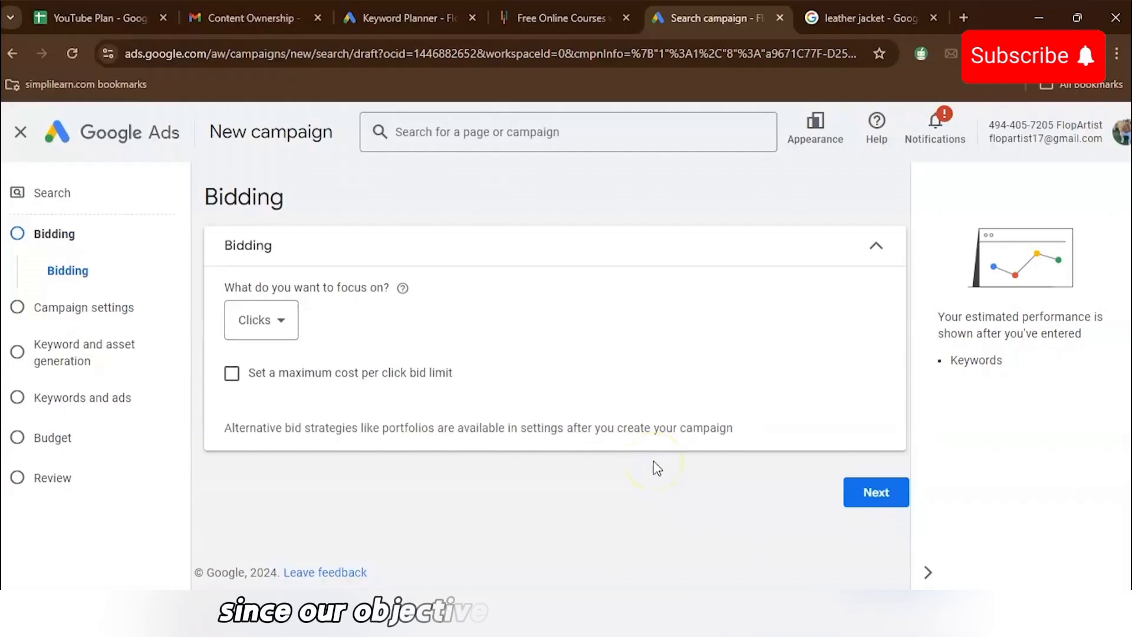
- Set the bidding focus to Conversions and enable a target cost per action
click(262, 322)
click(274, 361)
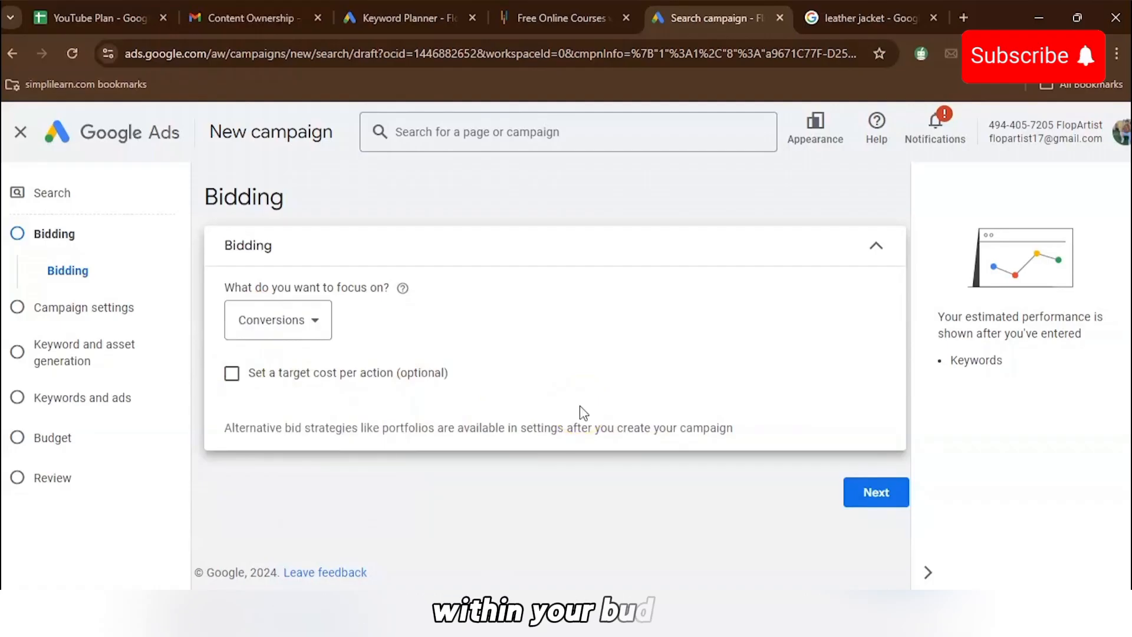
click(243, 373)
click(243, 373)
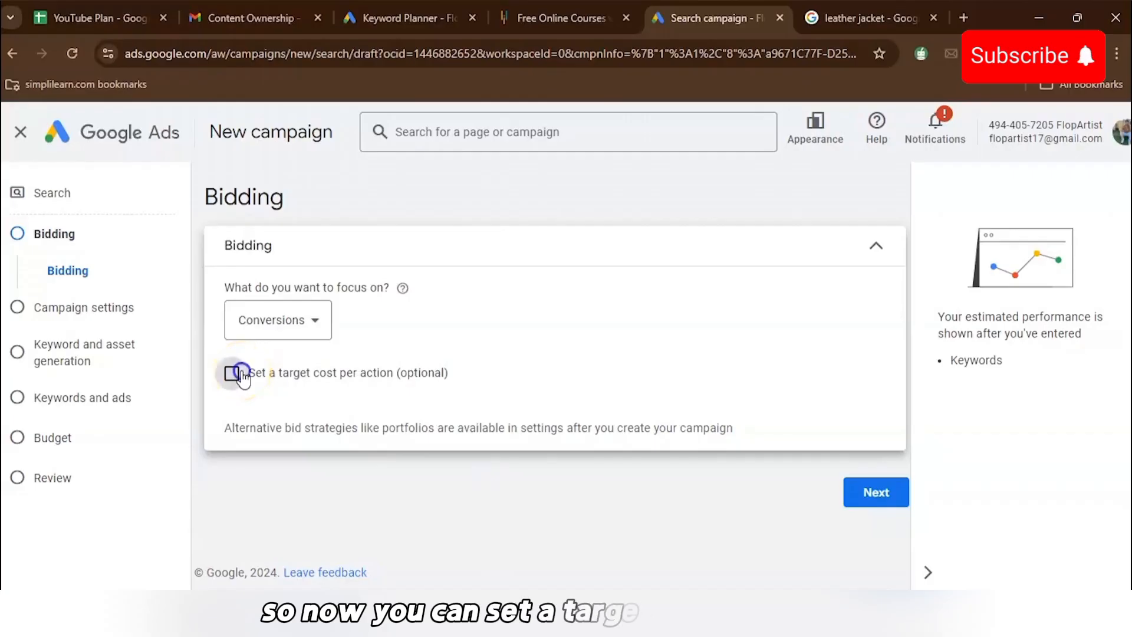
- Enter a target CPA of ₹0.3 and proceed to the campaign settings
scroll(389, 441, down, 1)
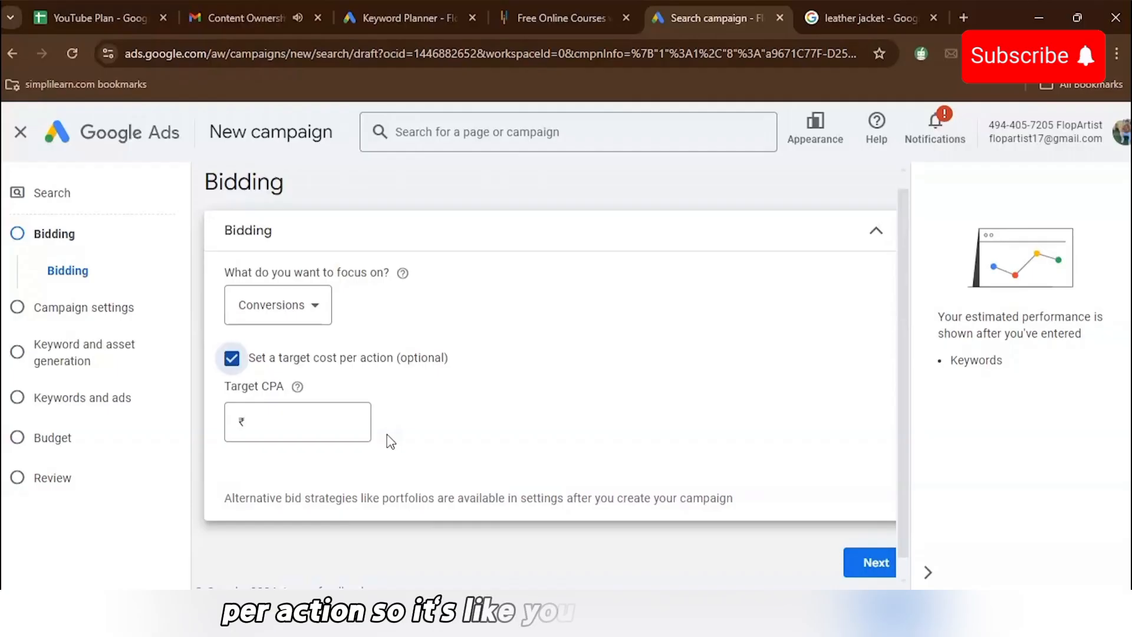
click(350, 426)
text(0.3)
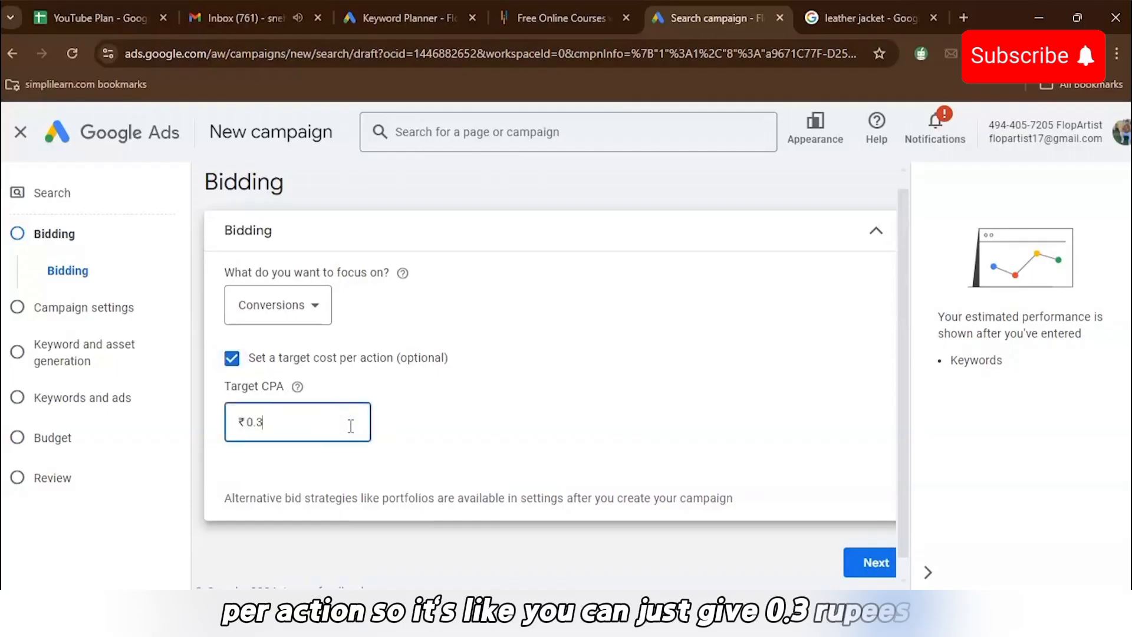
scroll(873, 540, down, 1)
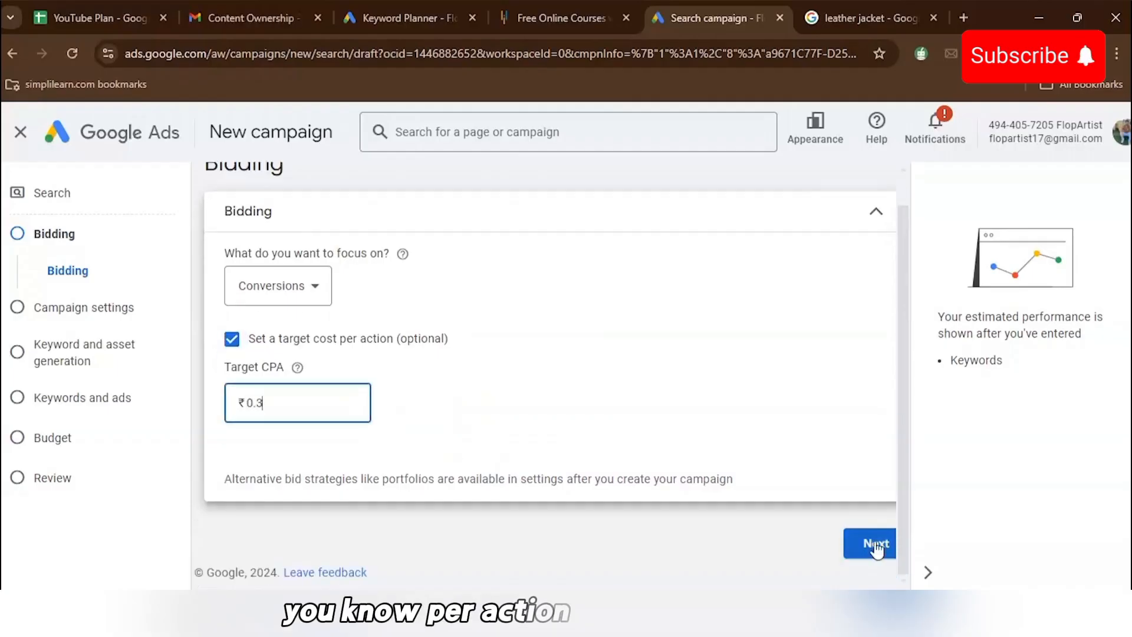
click(877, 545)
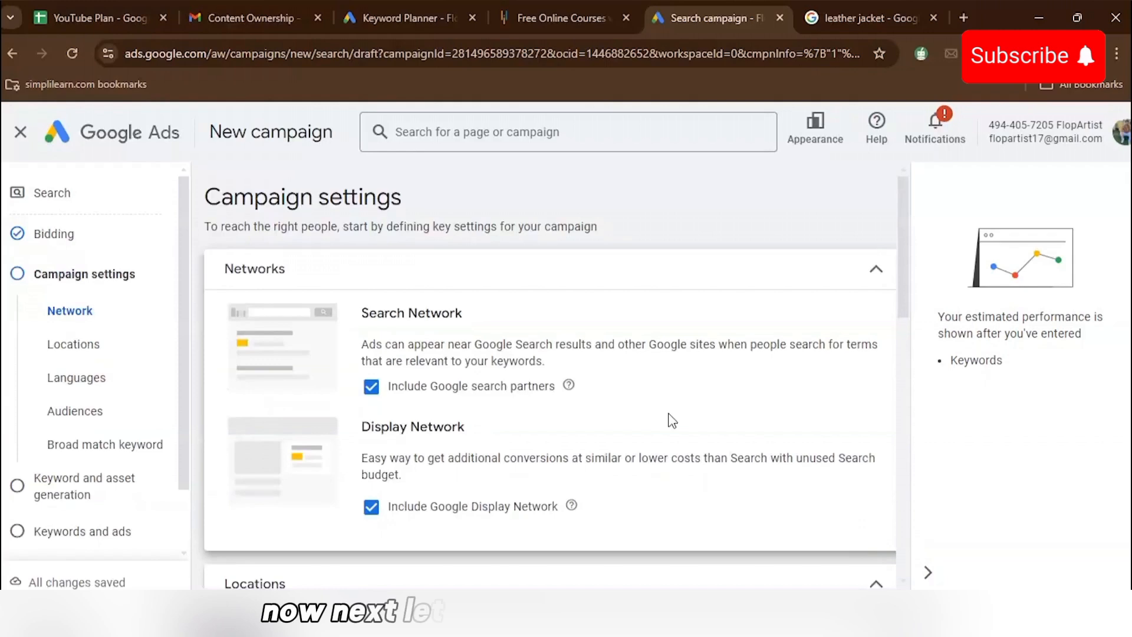
- Add Hindi as a campaign language alongside English
scroll(672, 421, down, 3)
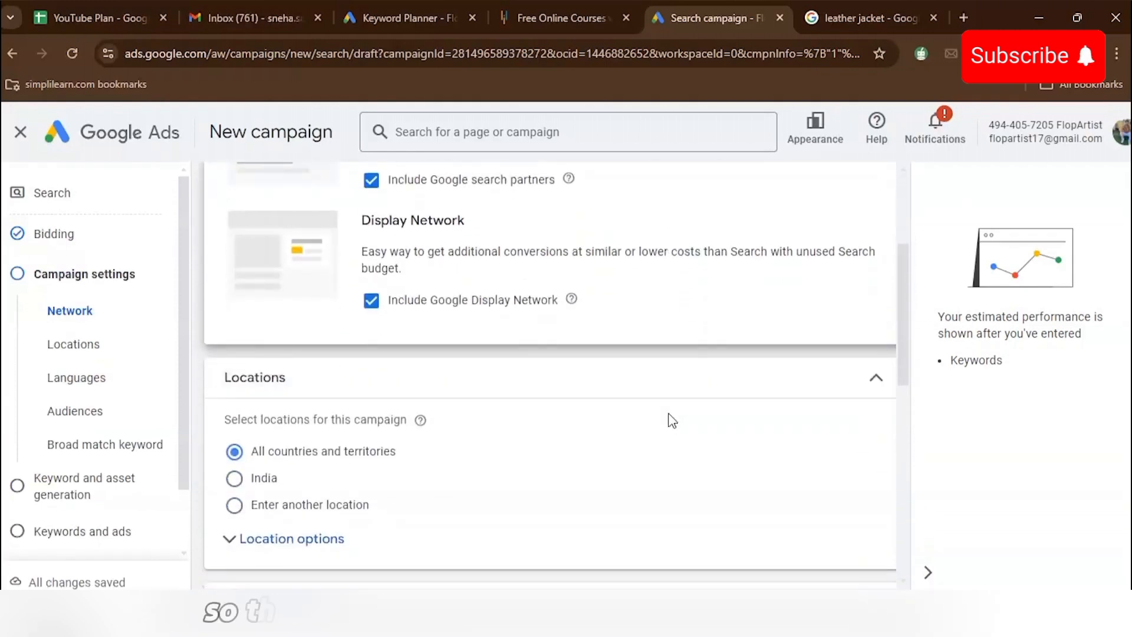
scroll(673, 422, down, 1)
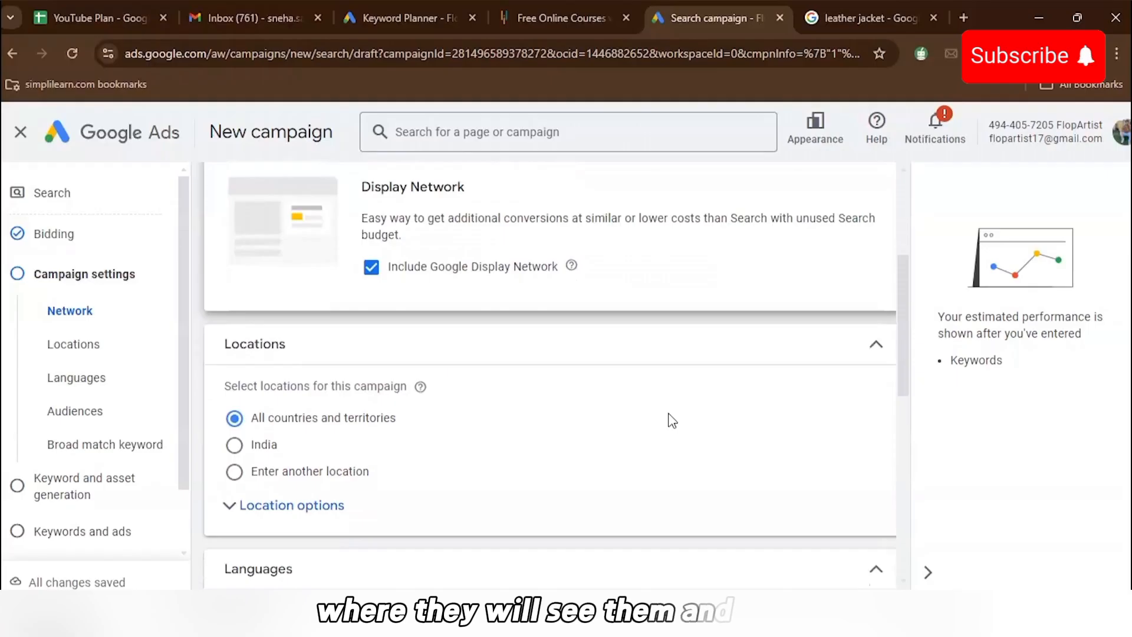
scroll(586, 412, down, 1)
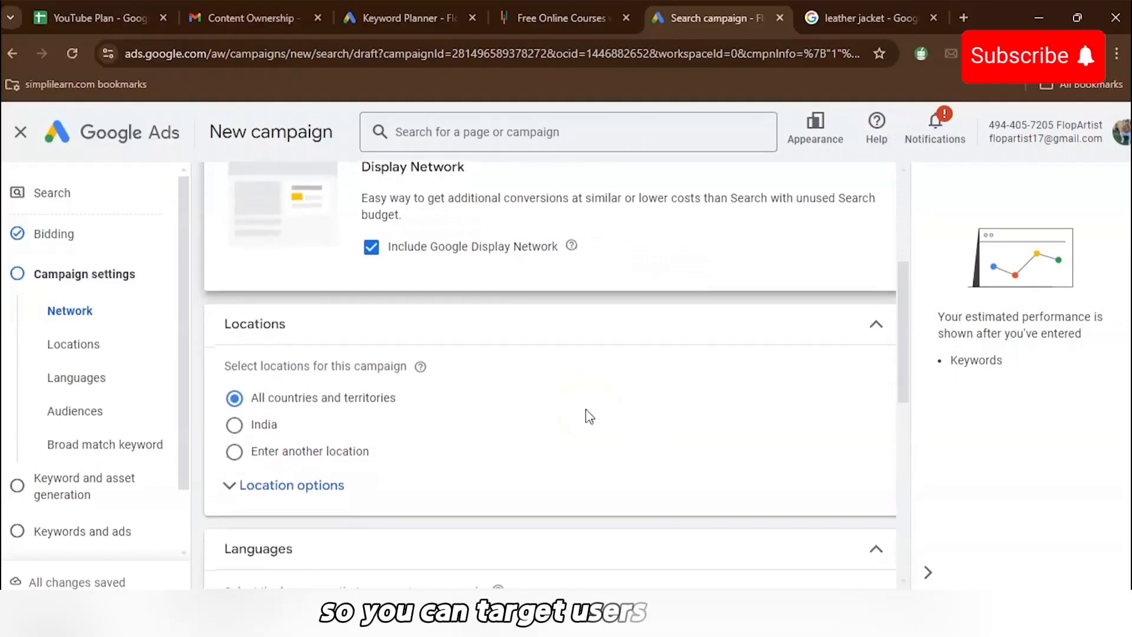
scroll(590, 416, down, 1)
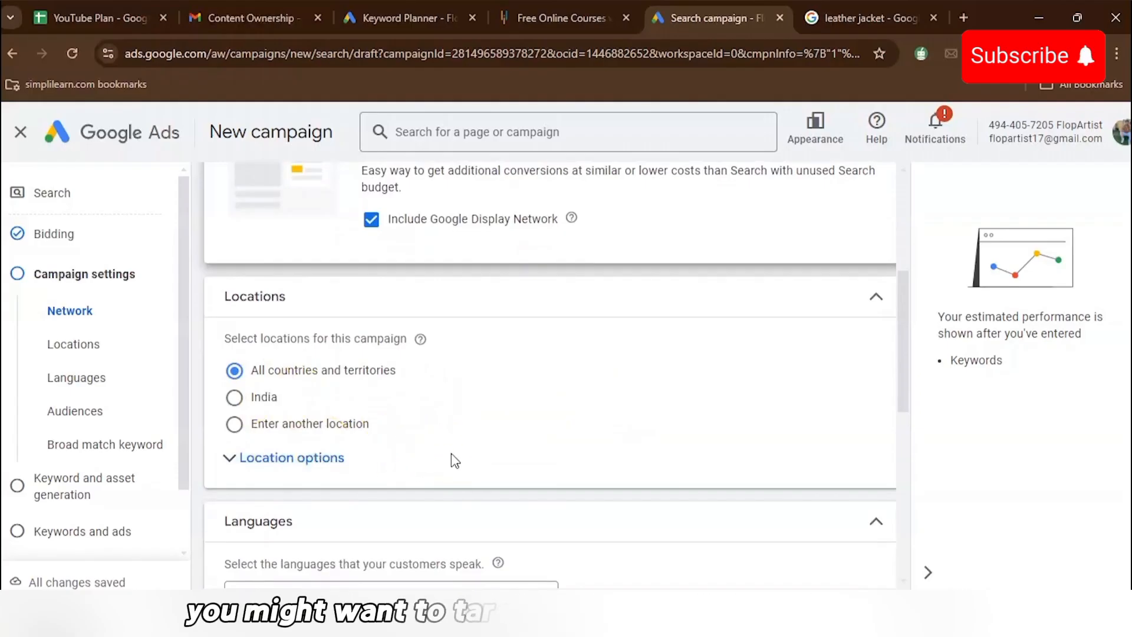
scroll(455, 462, down, 1)
scroll(420, 447, down, 2)
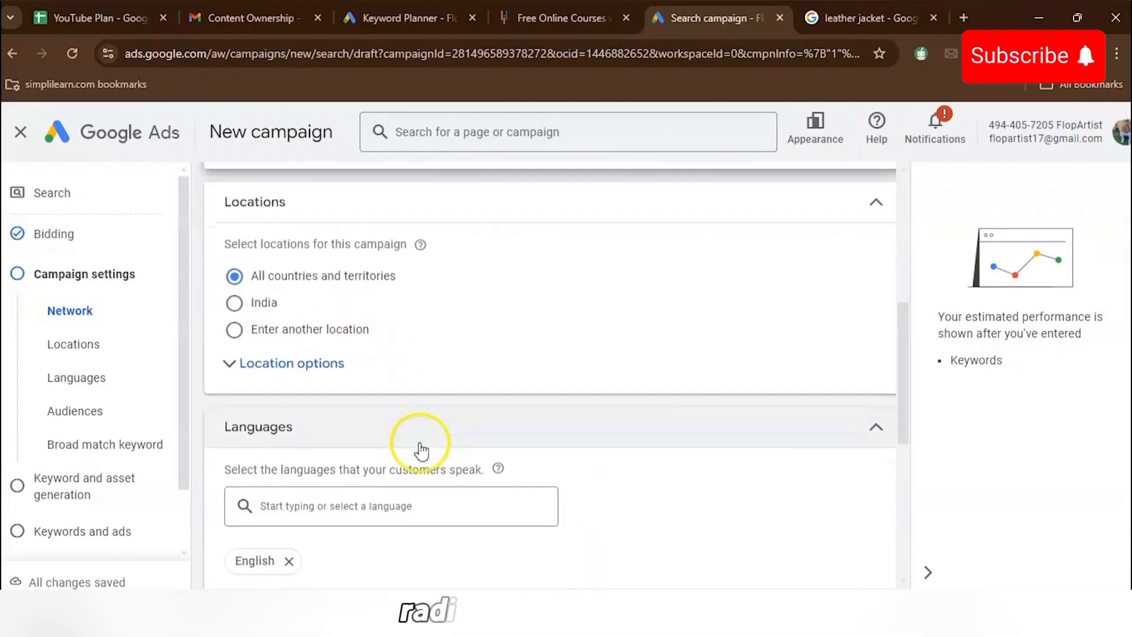
scroll(420, 449, down, 2)
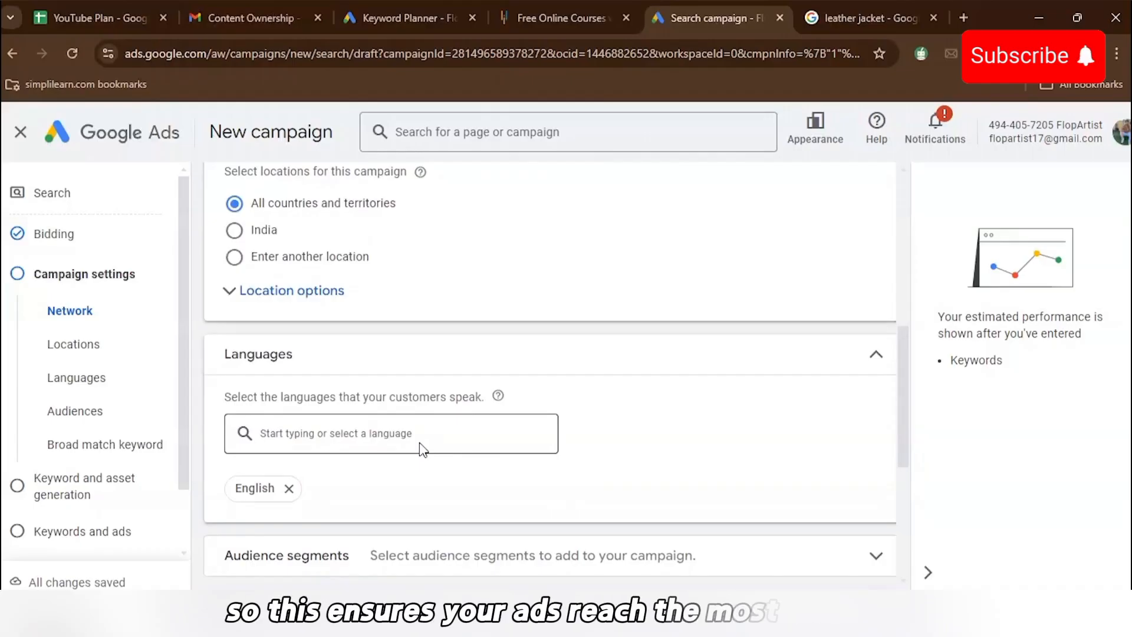
scroll(420, 449, down, 1)
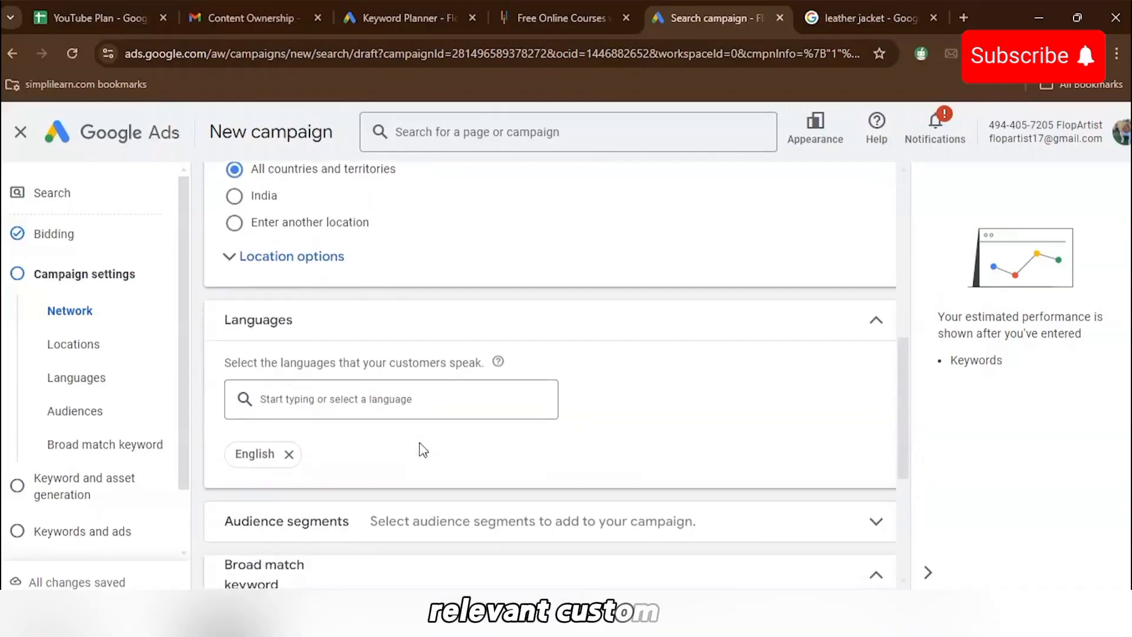
click(401, 364)
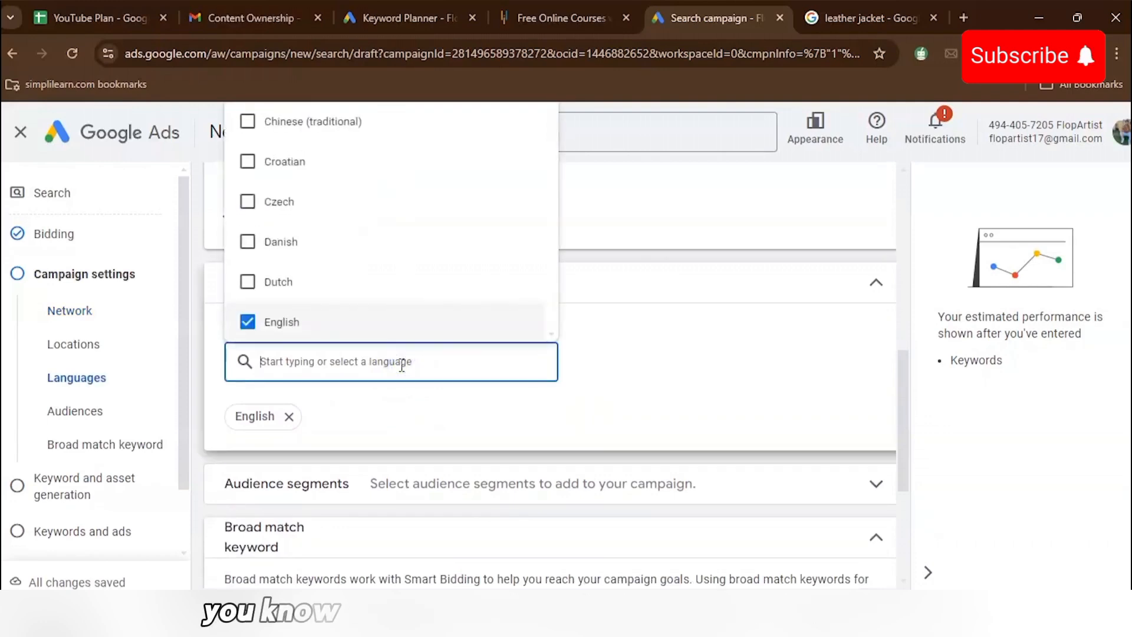
scroll(393, 266, up, 3)
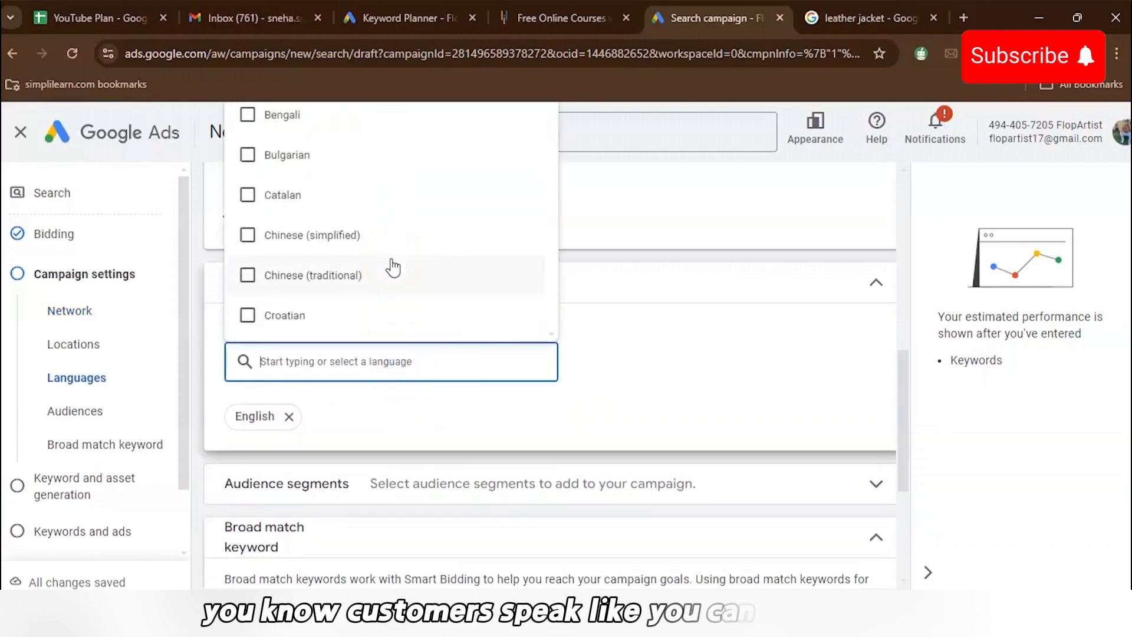
click(354, 363)
text(hind)
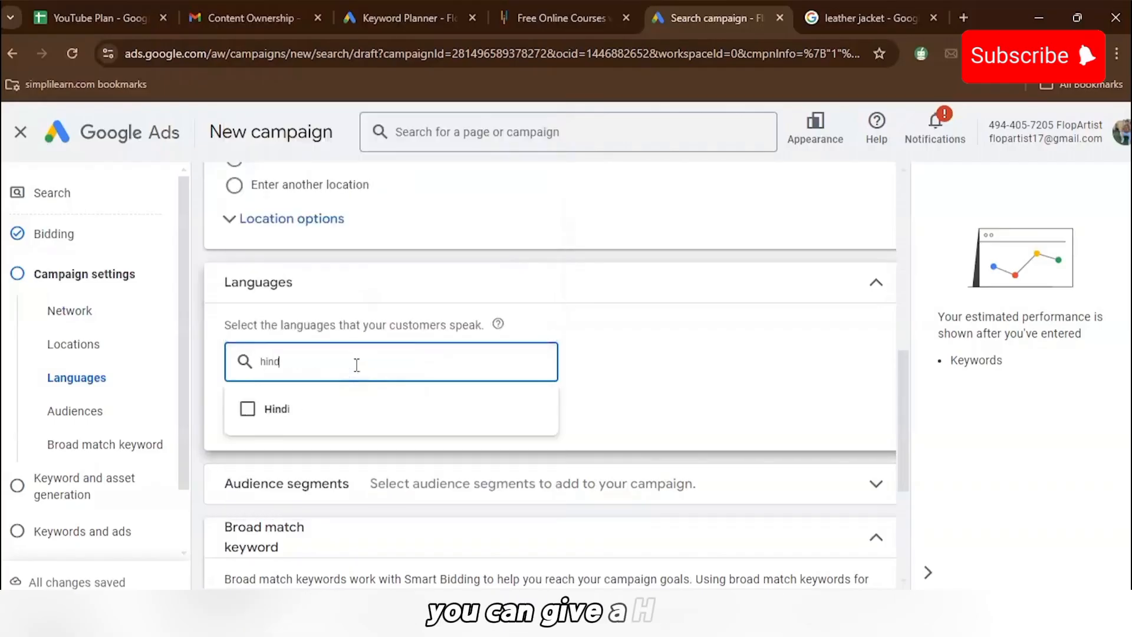
click(270, 404)
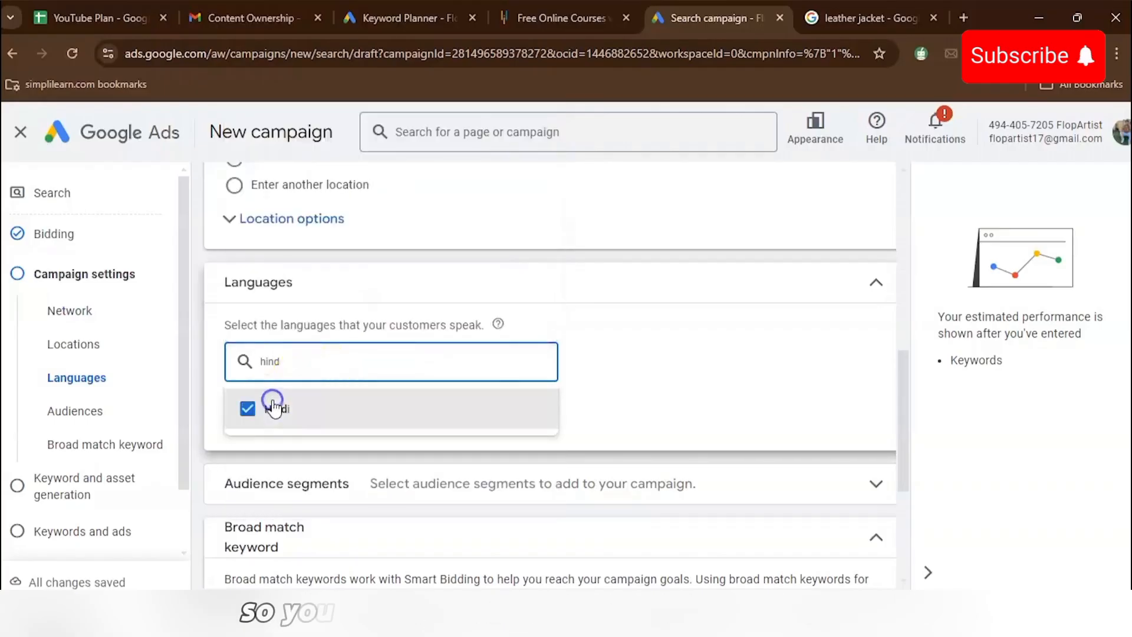
click(694, 428)
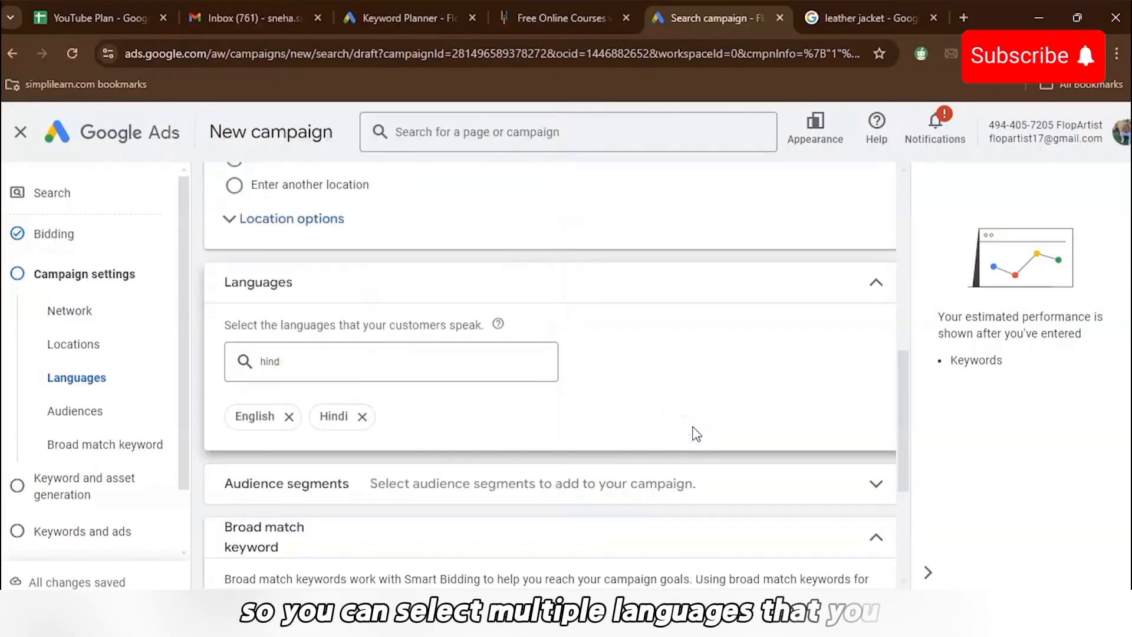
- Open the audience segments and add Current University Students by searching for students
scroll(693, 434, down, 4)
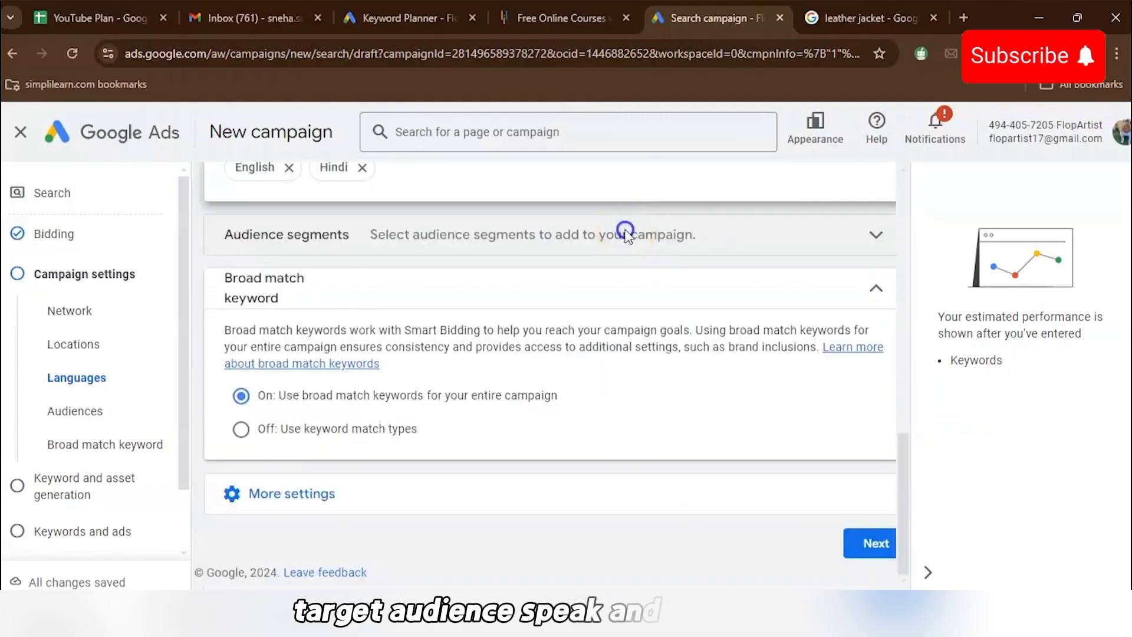
click(625, 234)
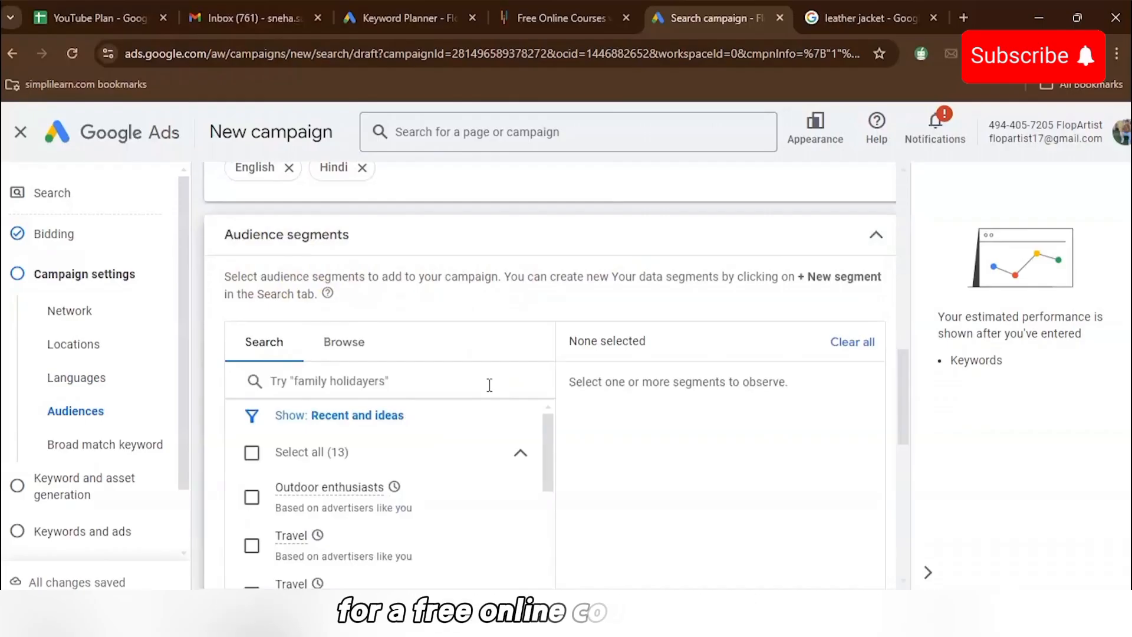
scroll(647, 466, down, 2)
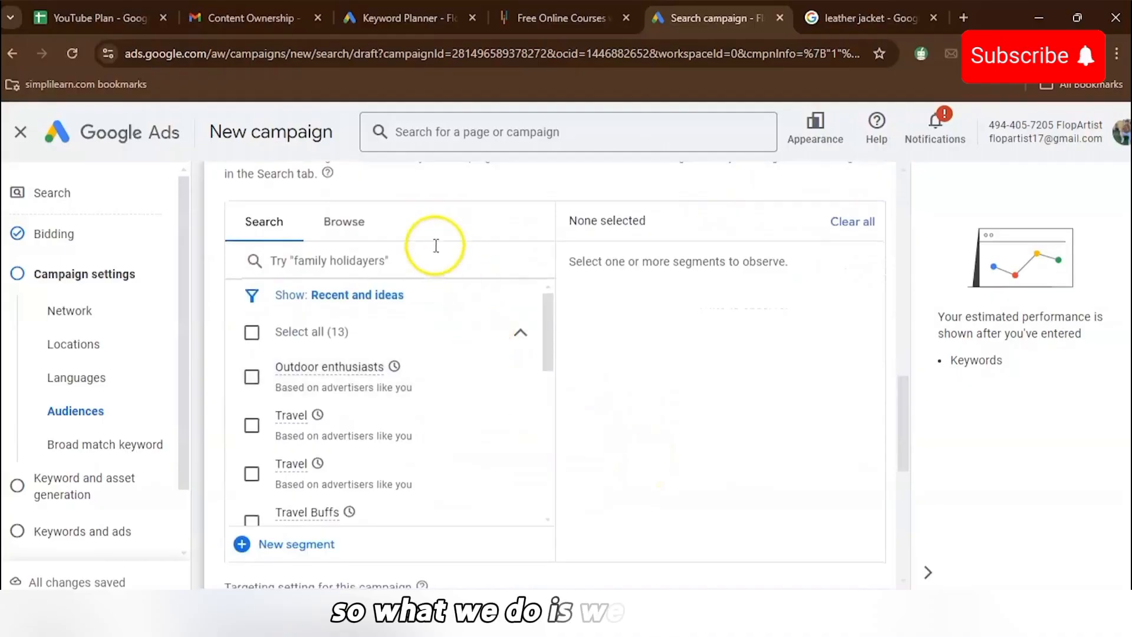
scroll(389, 254, up, 3)
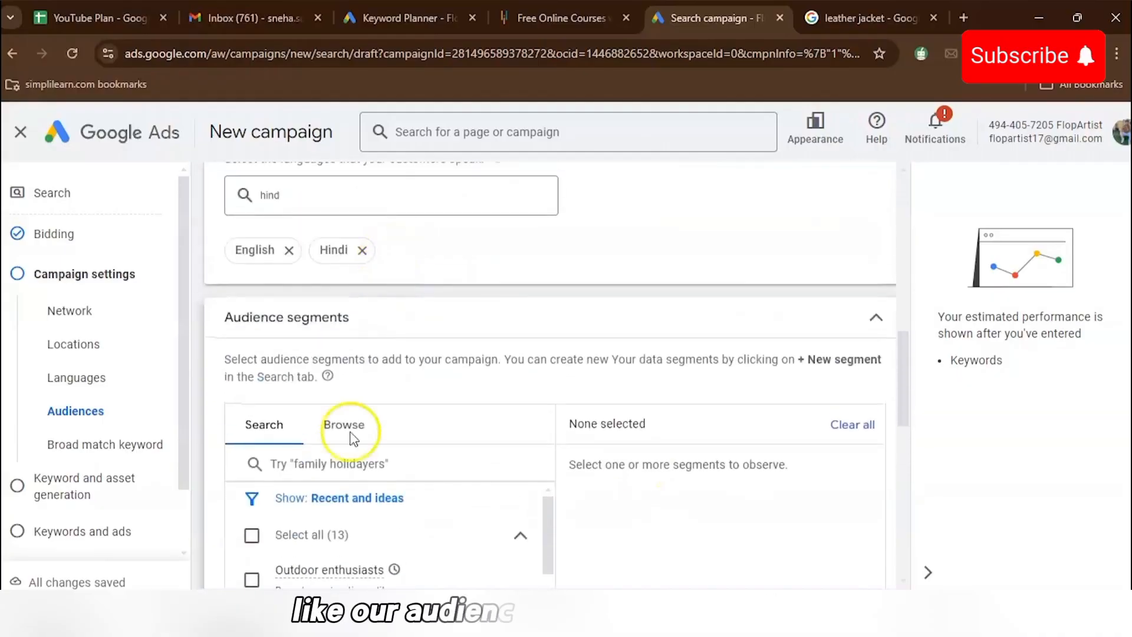
click(355, 468)
text(st)
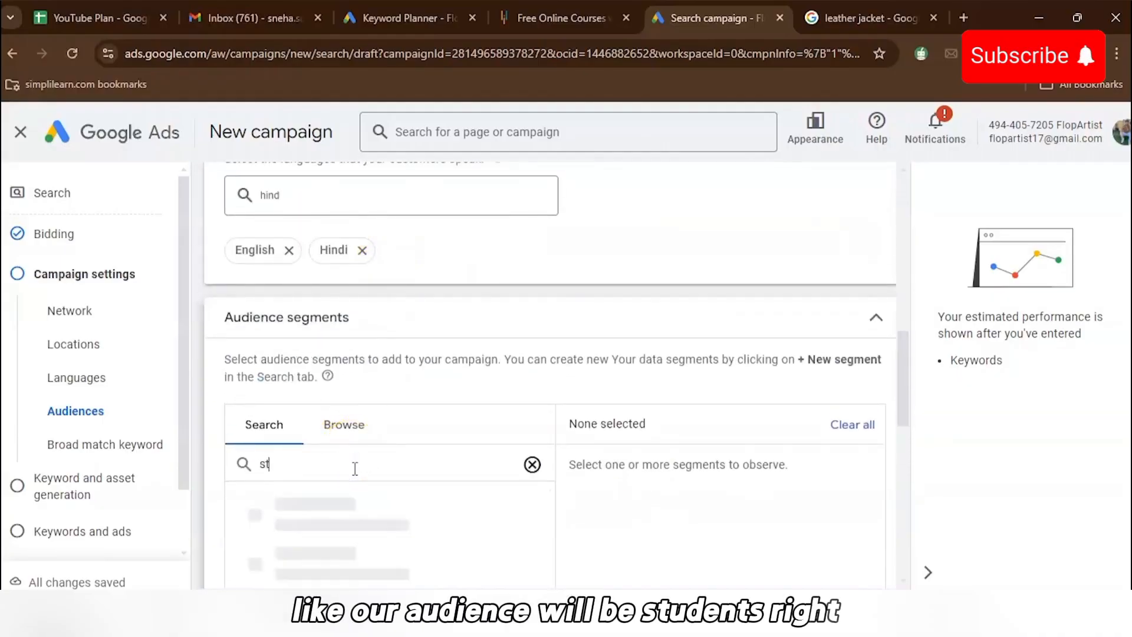
text(udents)
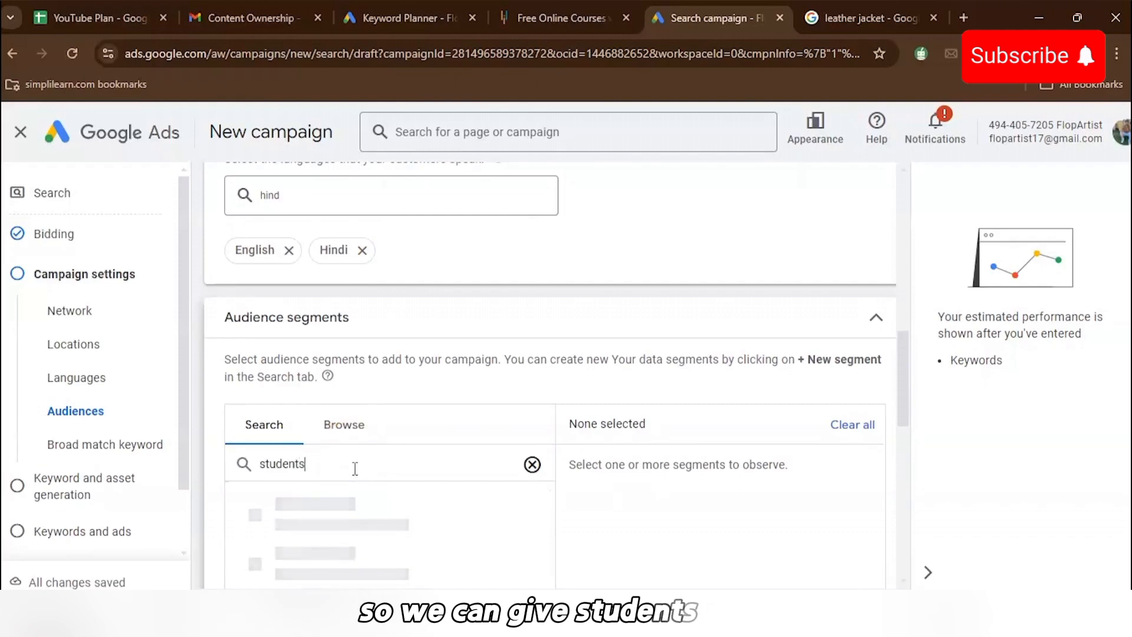
scroll(355, 468, down, 3)
click(251, 399)
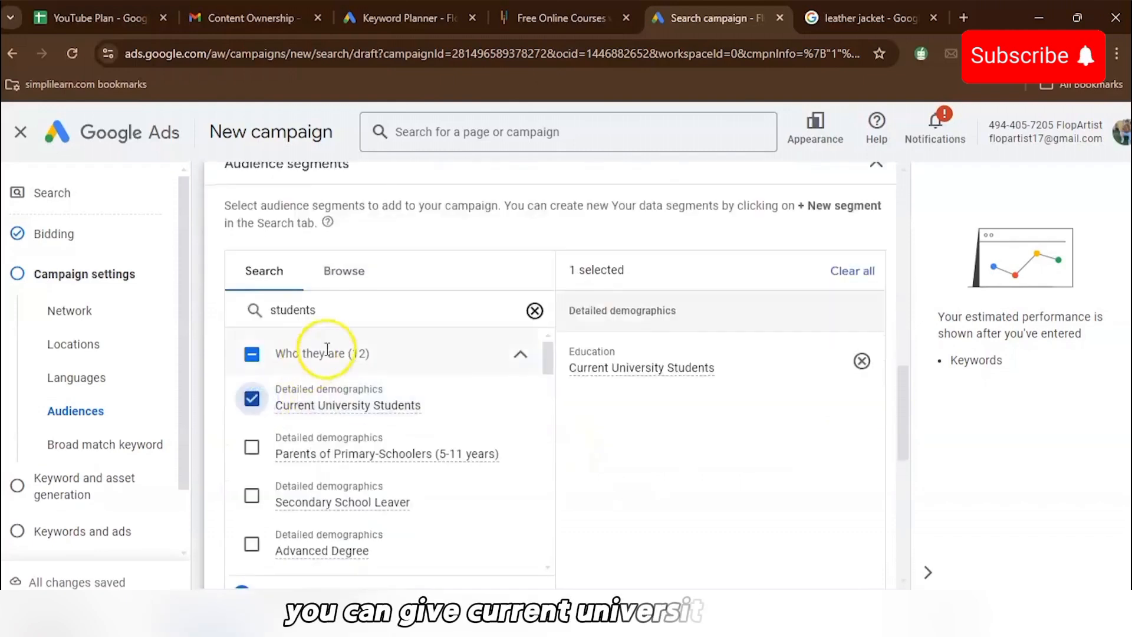
- Search segments for working, add Education Jobs and IT & Technical Jobs, and continue to keywords and ads
click(535, 311)
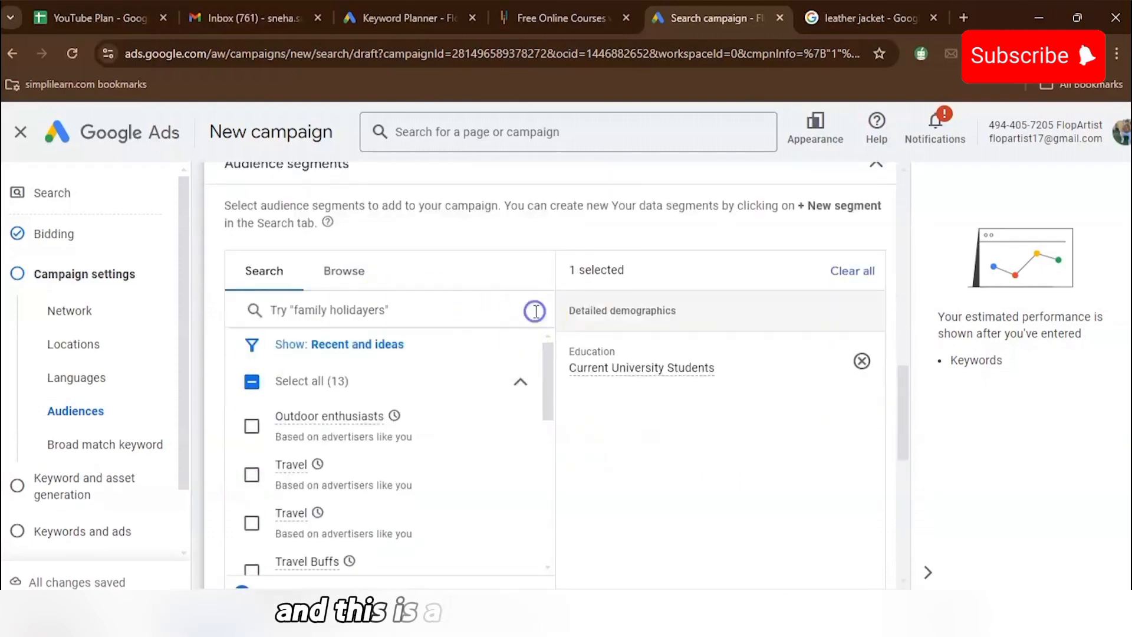
click(448, 311)
text(wor)
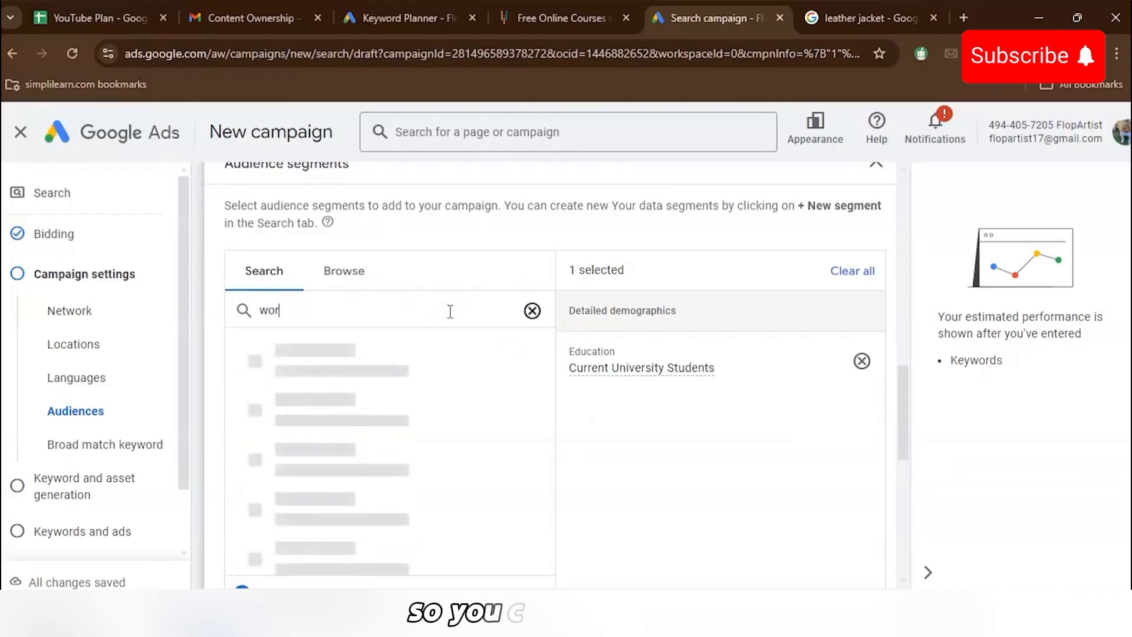
text(king pro)
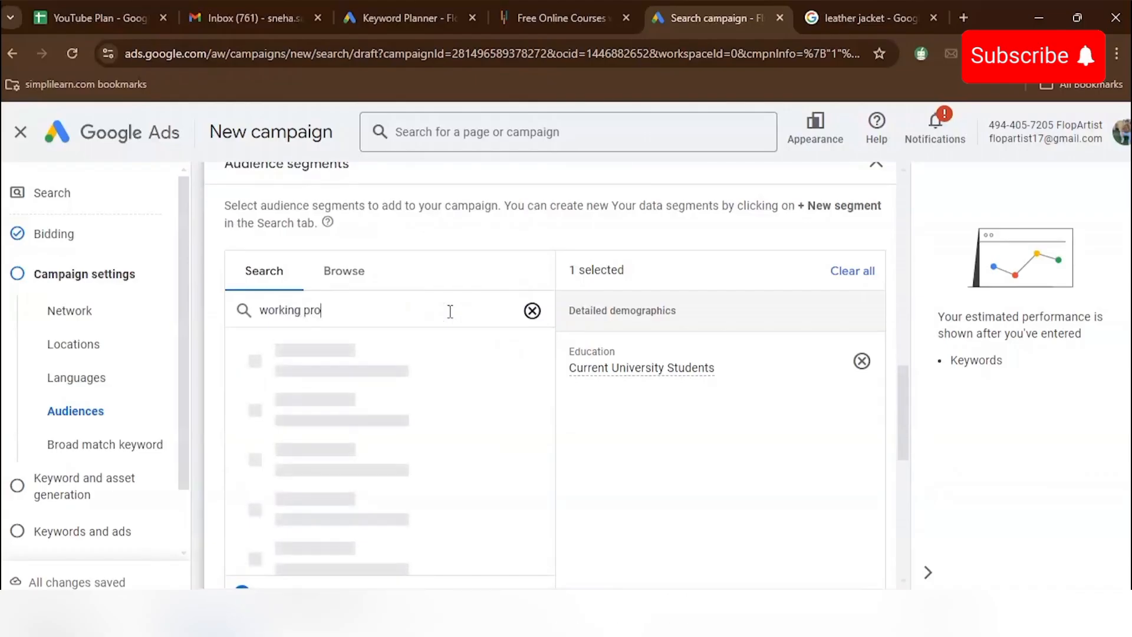
text(fe)
key(BackSpace)
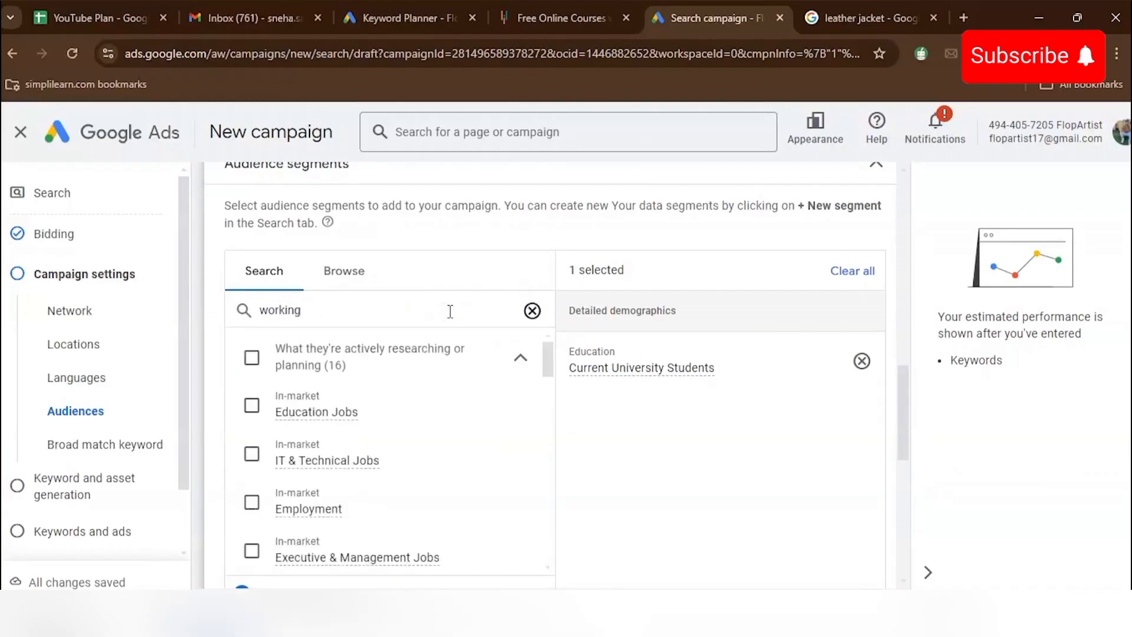
click(252, 406)
click(250, 454)
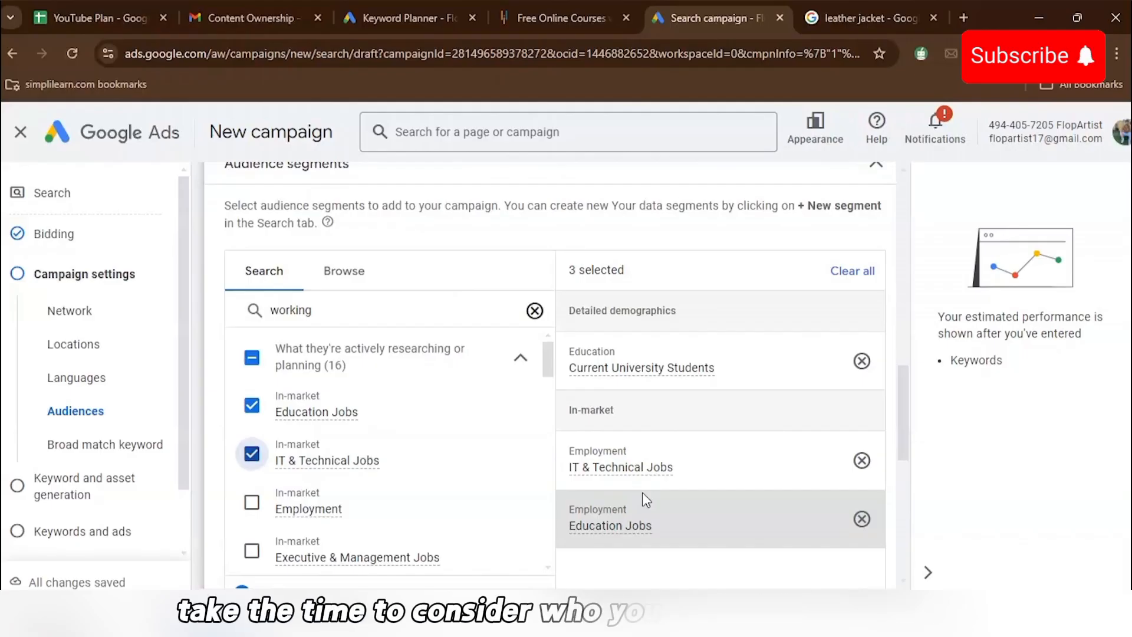
click(870, 543)
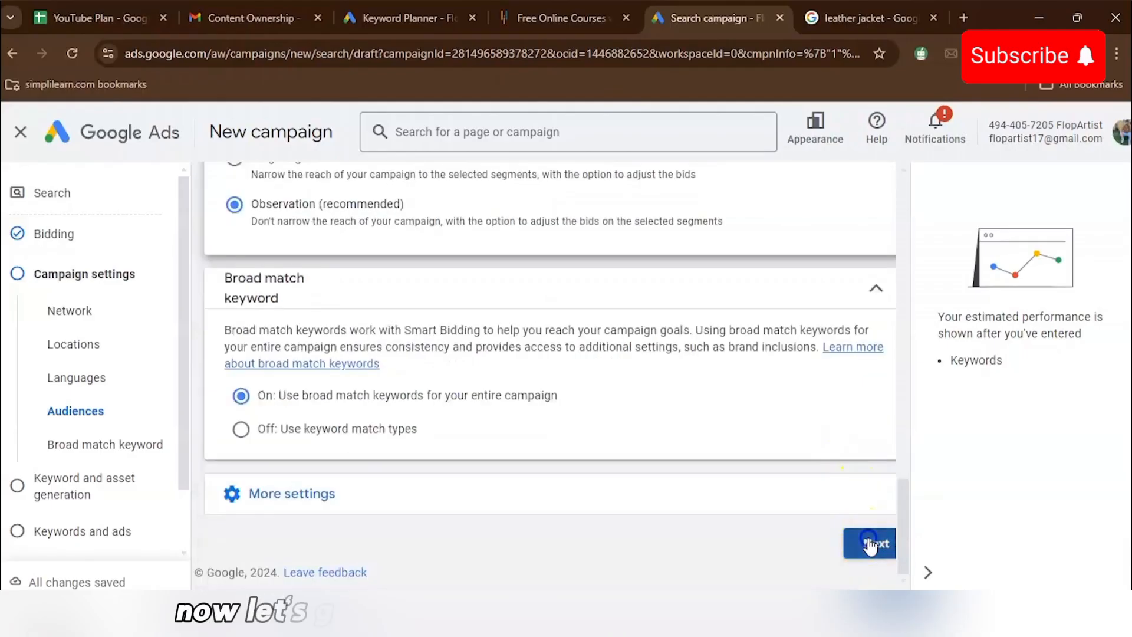
click(869, 538)
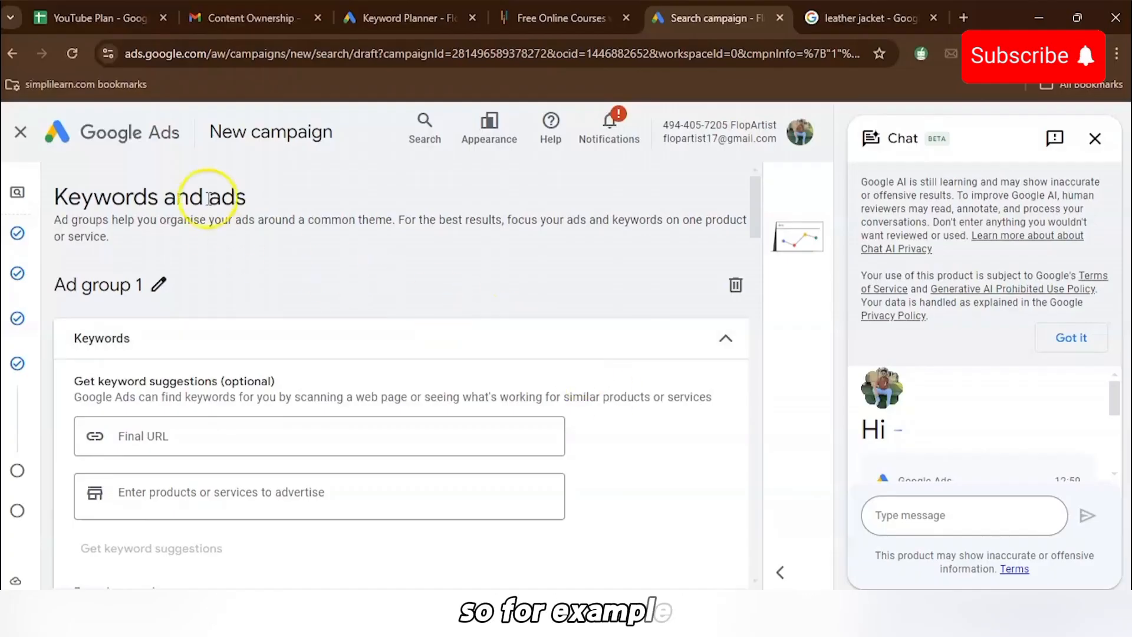
- Copy the free online courses page URL and paste it as the ad group's Final URL
click(563, 18)
mouse_move(384, 137)
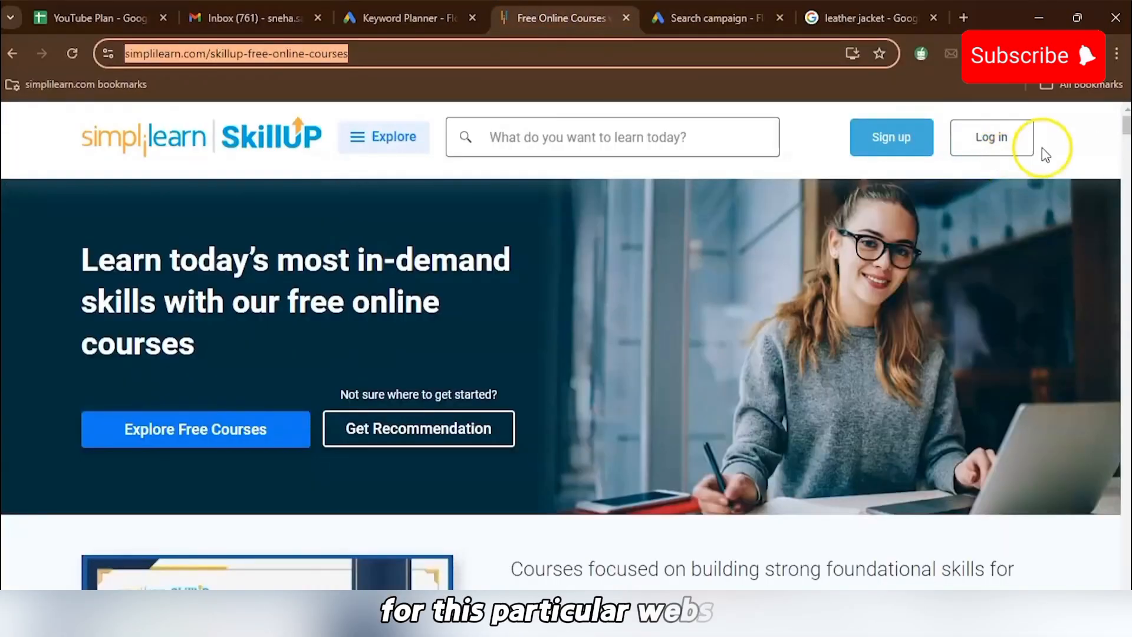
click(1043, 148)
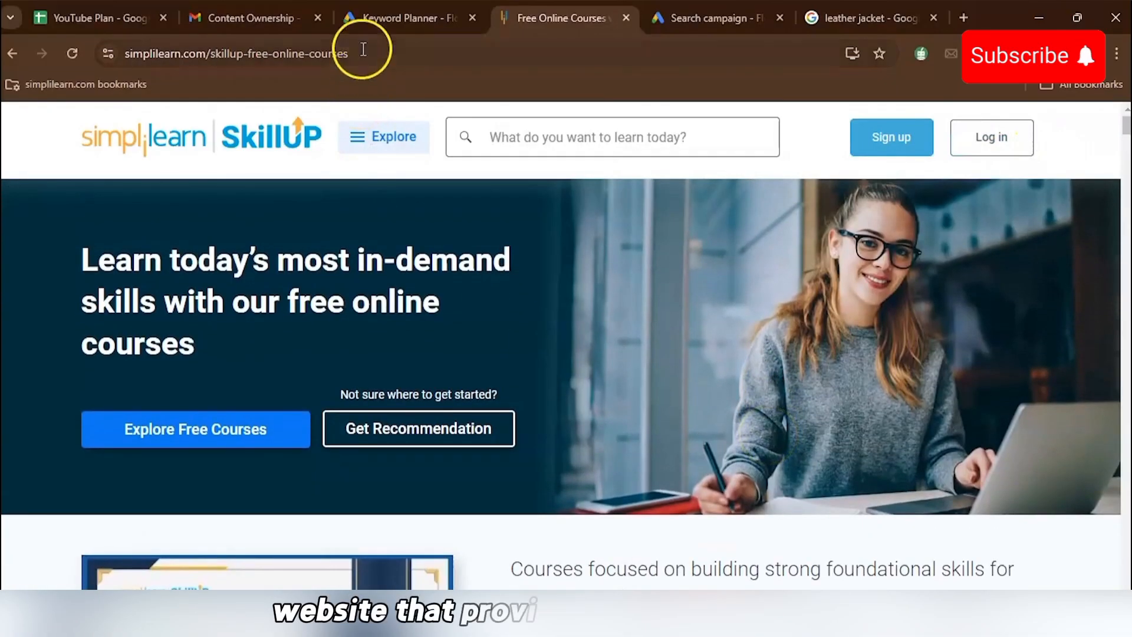
click(363, 48)
key(ctrl+c)
click(711, 18)
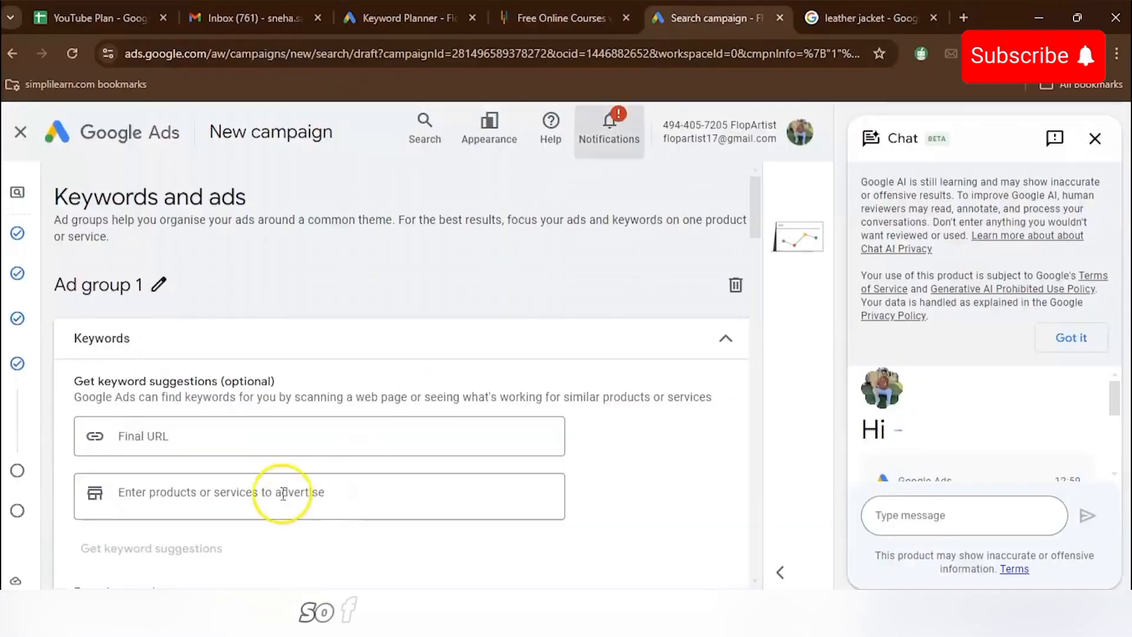
click(263, 437)
key(ctrl+v)
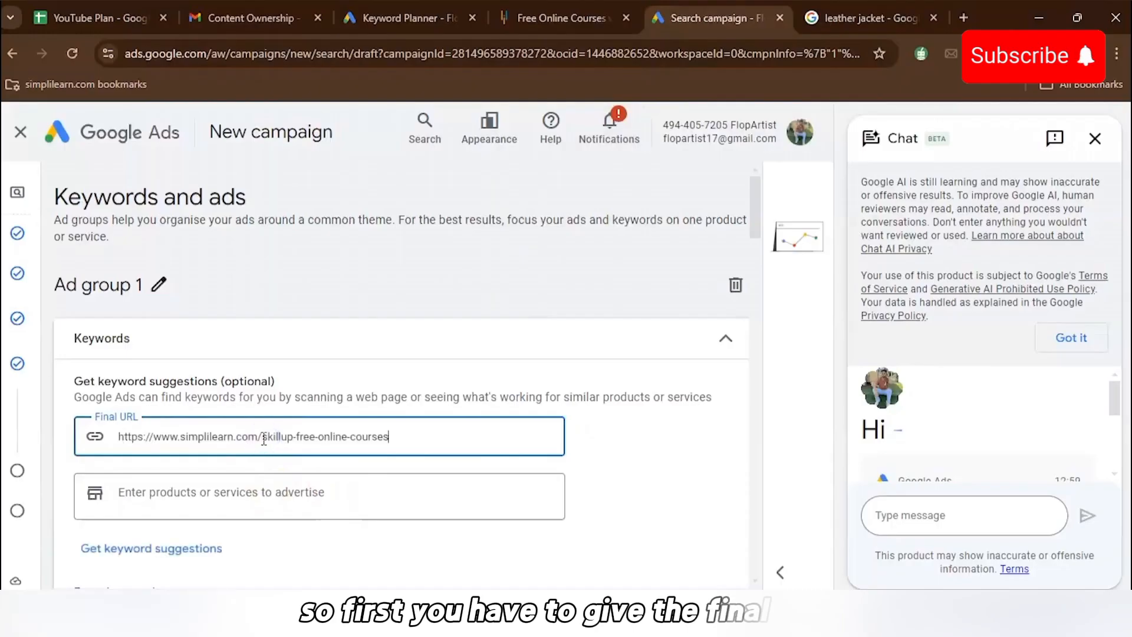
- Locate the keyword entry box and switch to the Keyword Planner tab for keyword ideas
scroll(347, 534, down, 6)
click(331, 369)
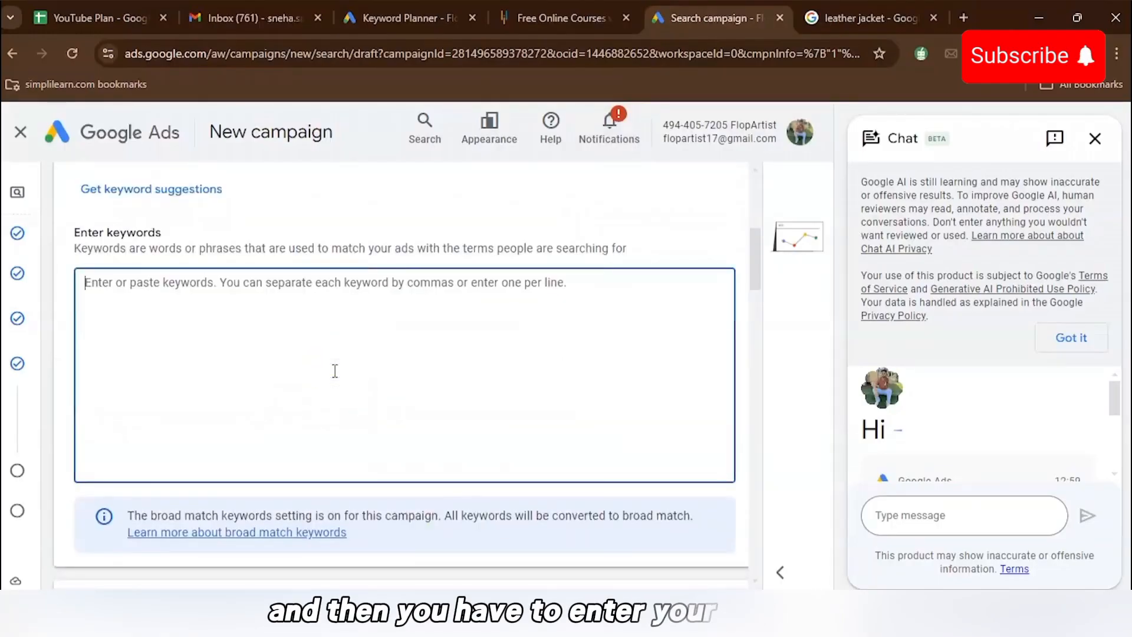
scroll(334, 371, up, 4)
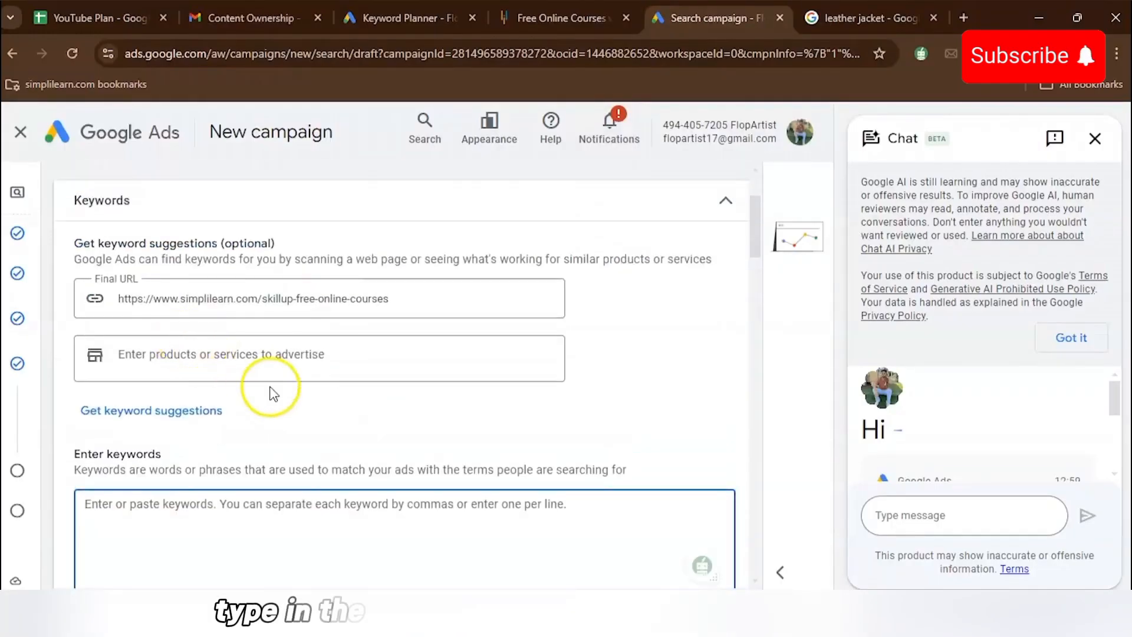
scroll(276, 391, down, 2)
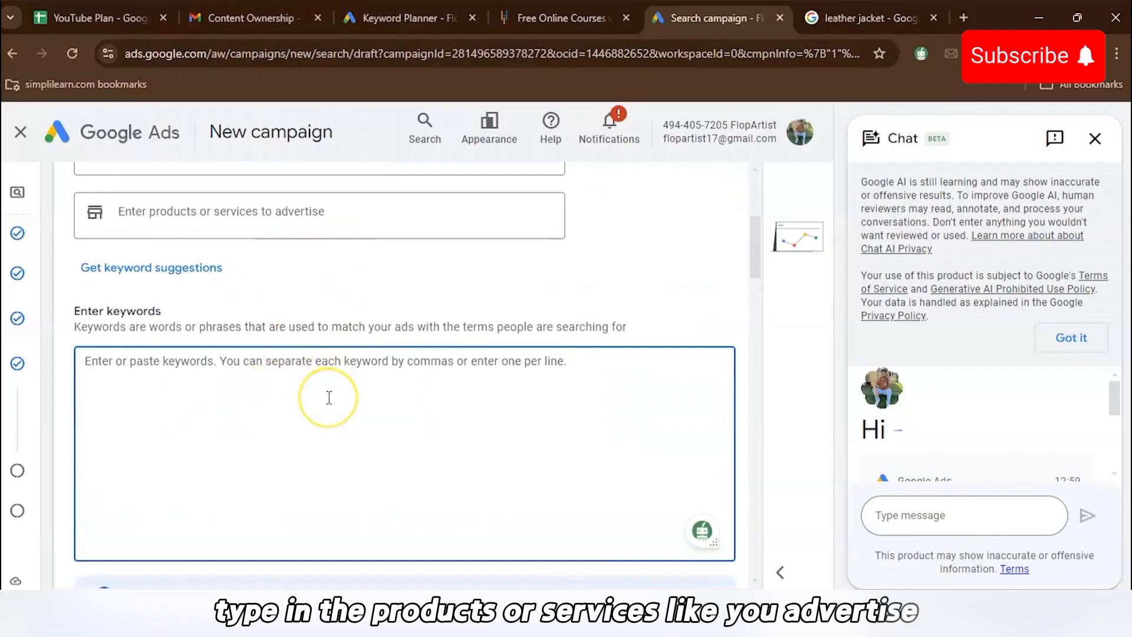
scroll(328, 397, down, 1)
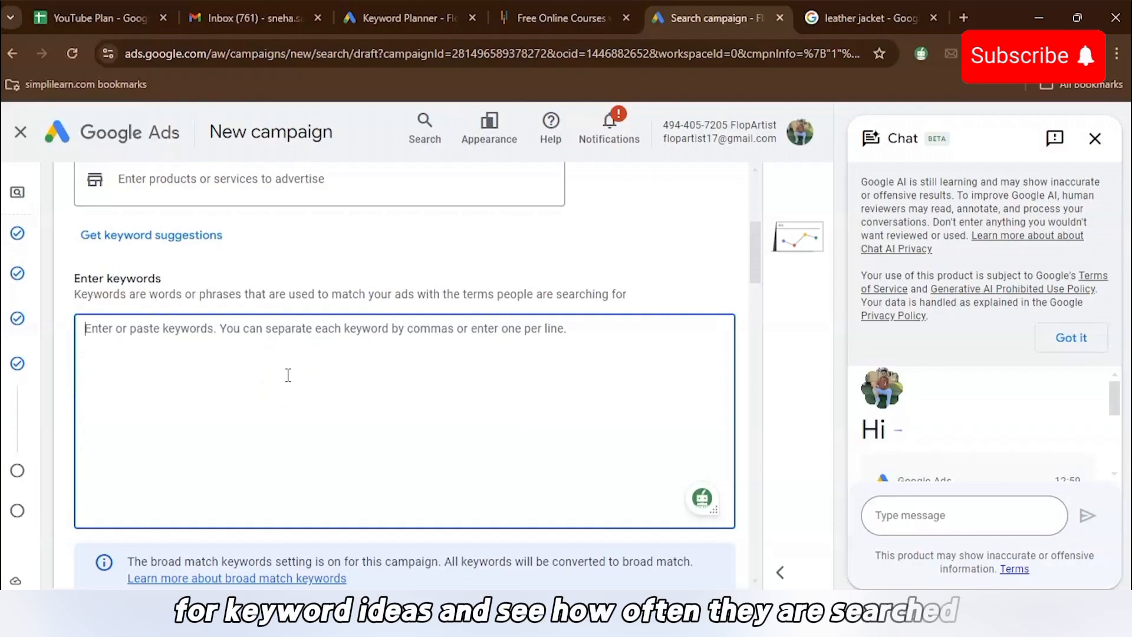
click(407, 18)
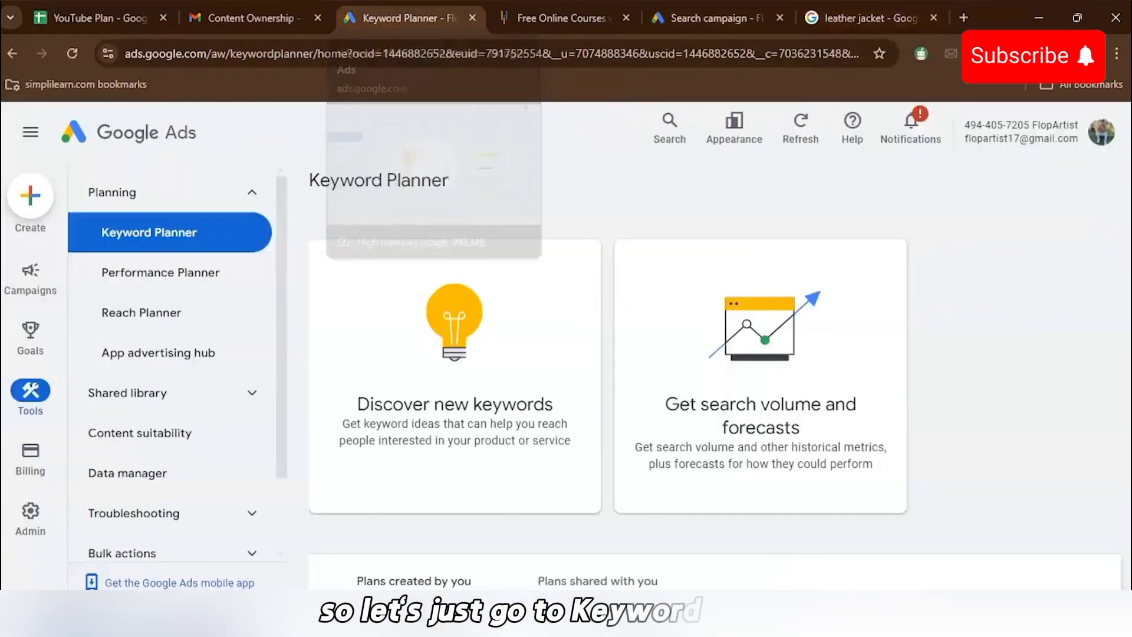
- Discover new keywords from the seed terms free online course and digital marketing and get results
click(469, 396)
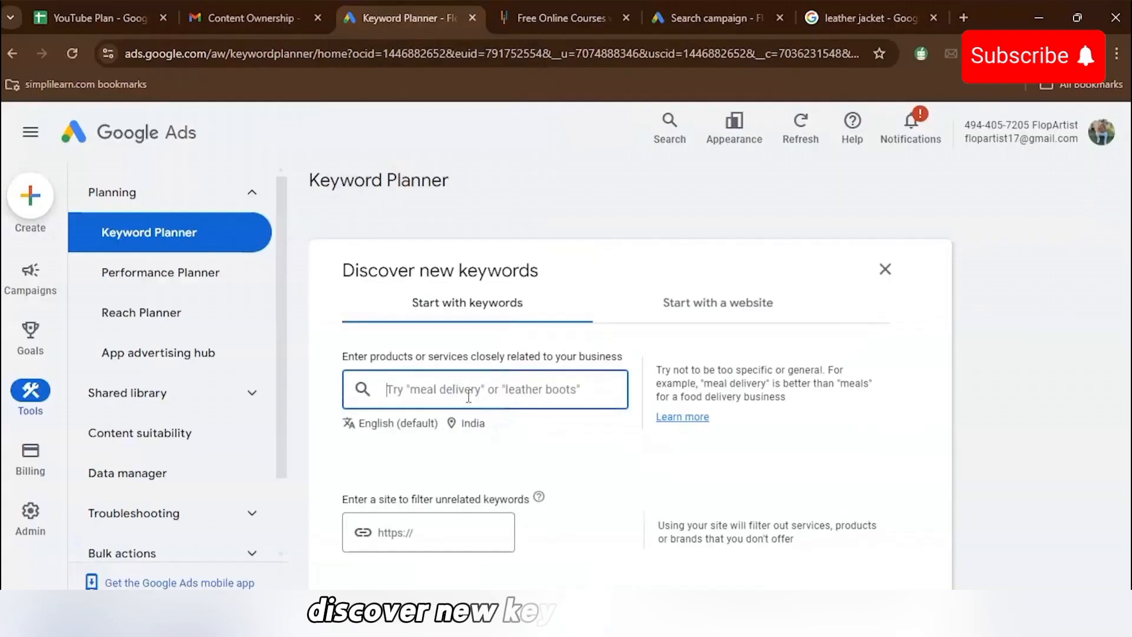
click(488, 396)
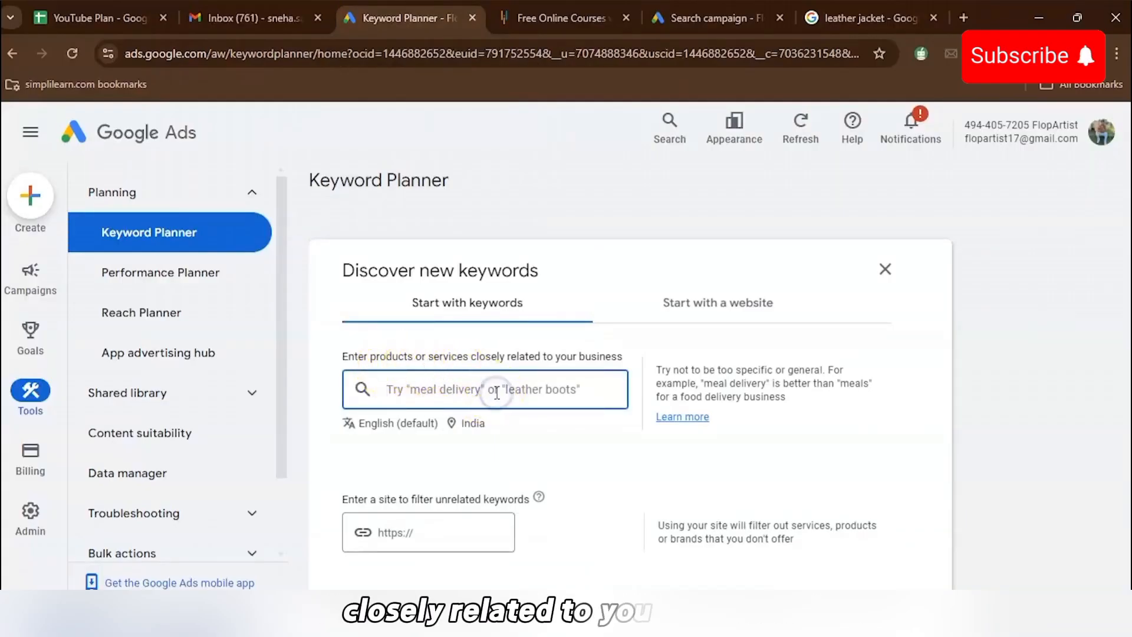
text(on)
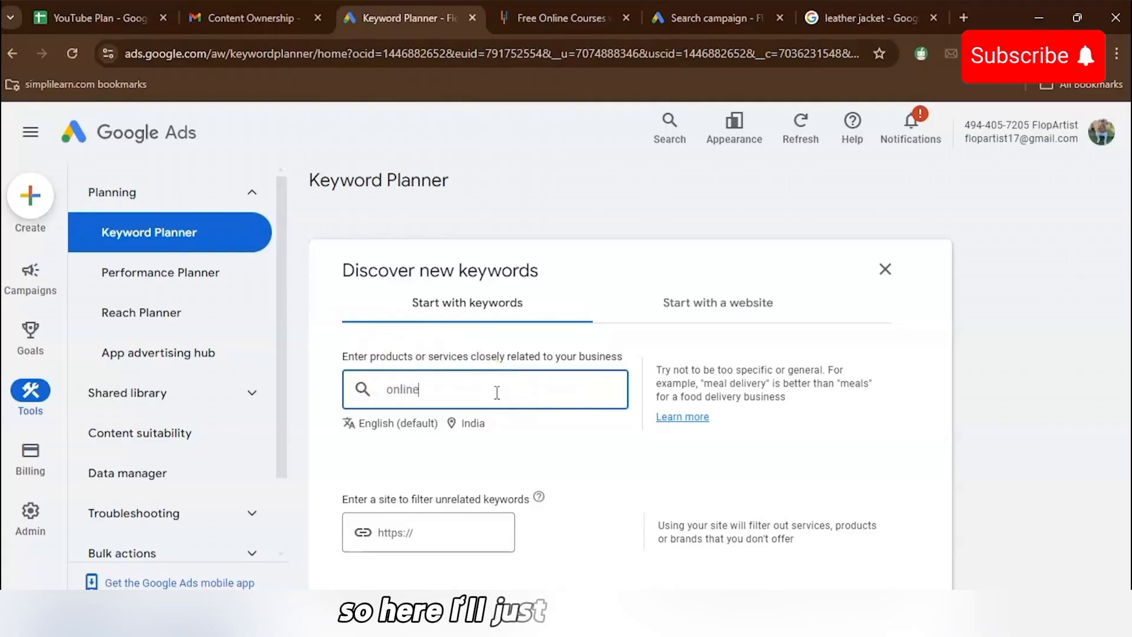
text(line)
key(BackSpace)
key(BackSpace)
key(BackSpace)
key(BackSpace)
key(BackSpace)
key(BackSpace)
text(free online)
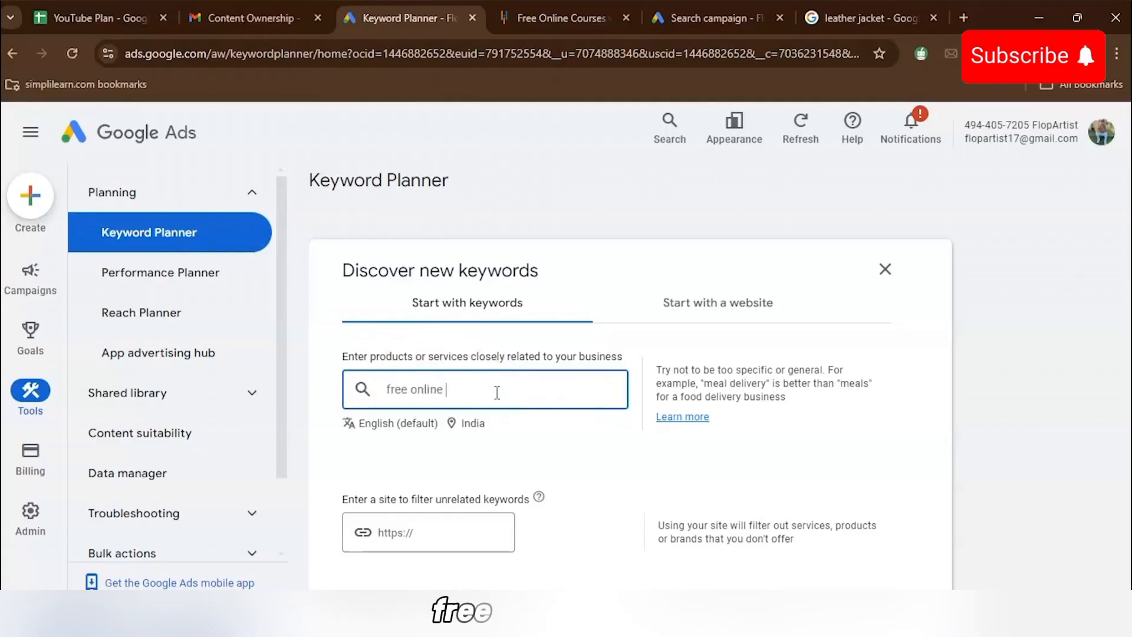
text( cour)
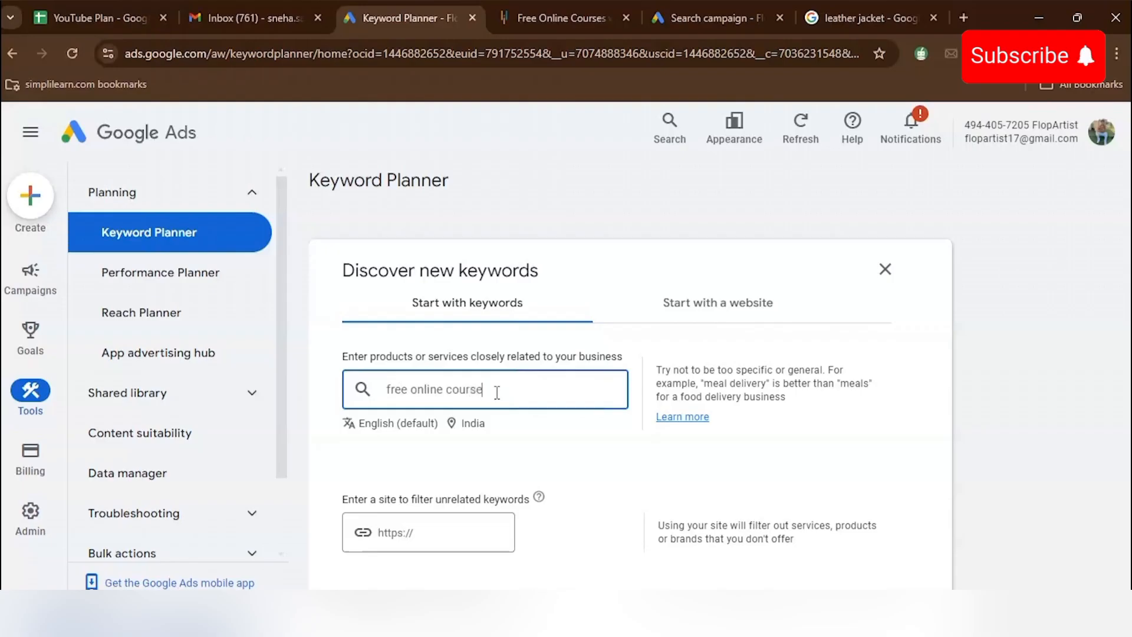
text(se)
key(Return)
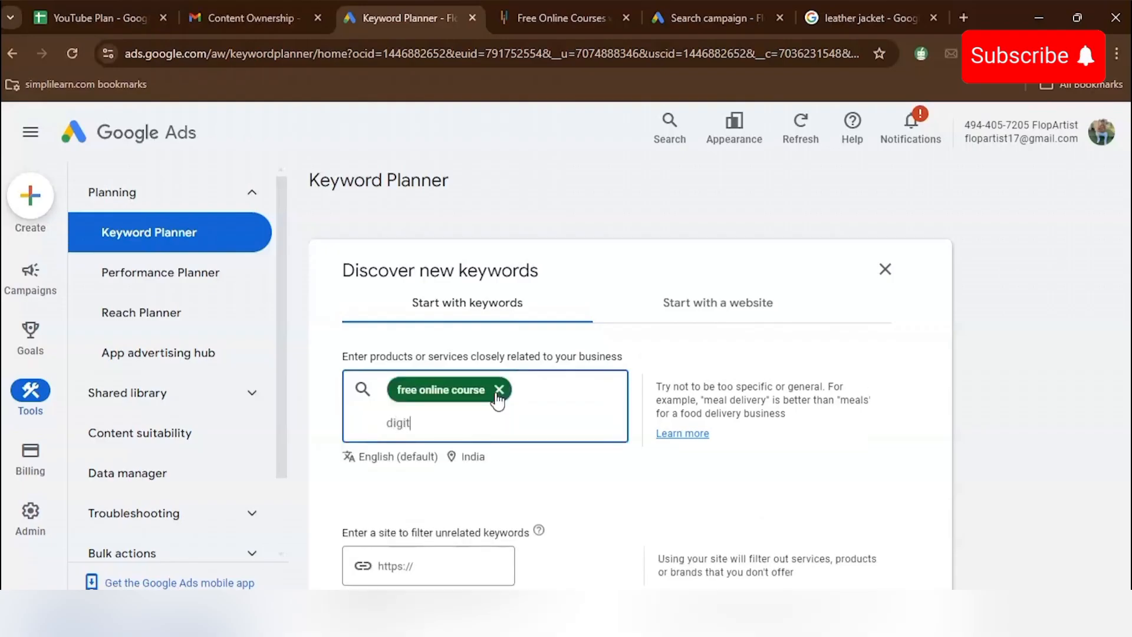
text(digital marketing)
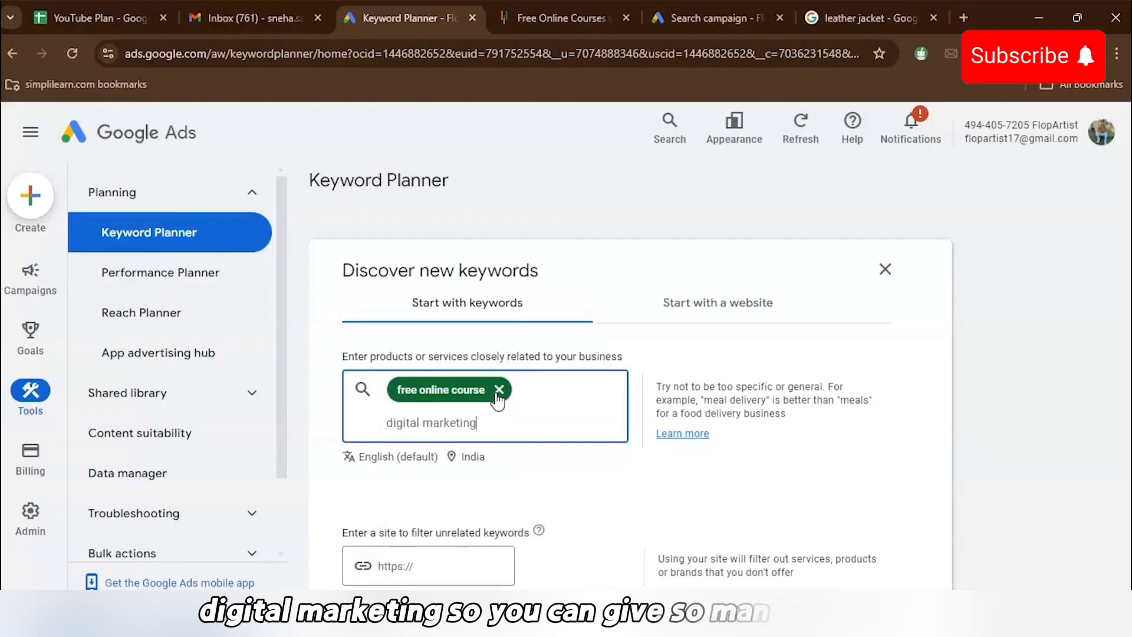
key(Return)
scroll(589, 443, down, 3)
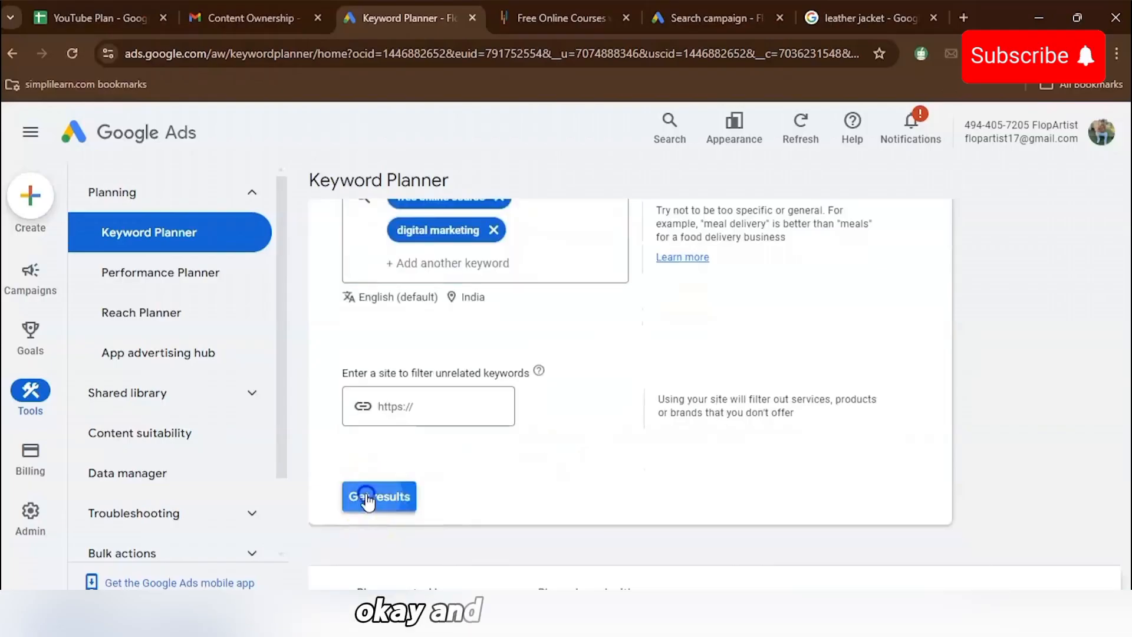
click(368, 497)
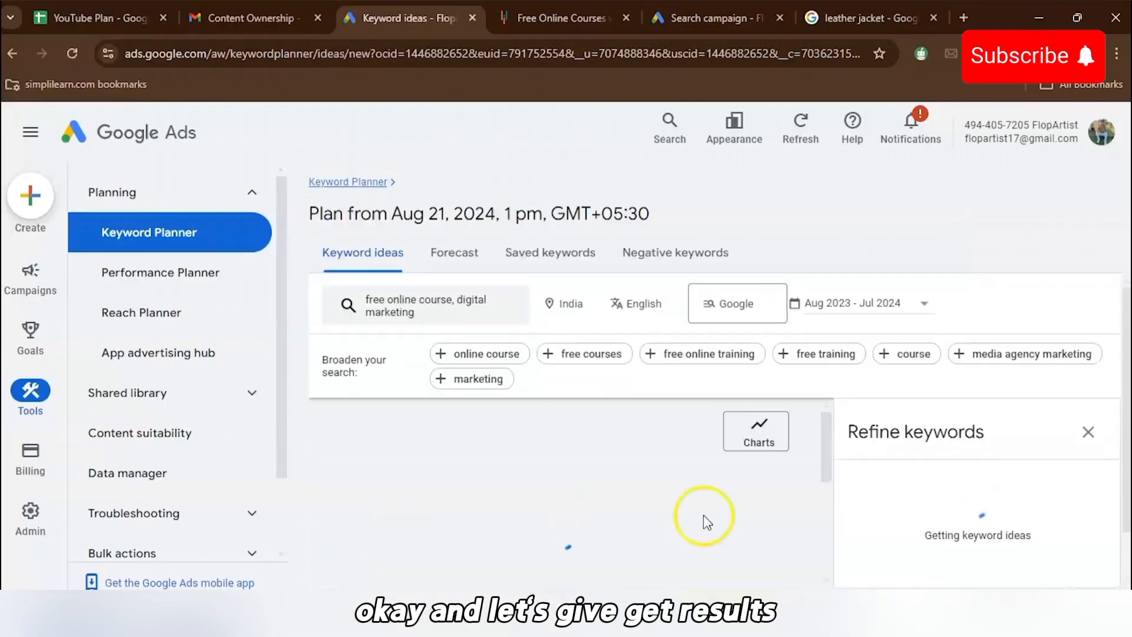
- Select four of the suggested keyword ideas and copy them
scroll(594, 523, down, 1)
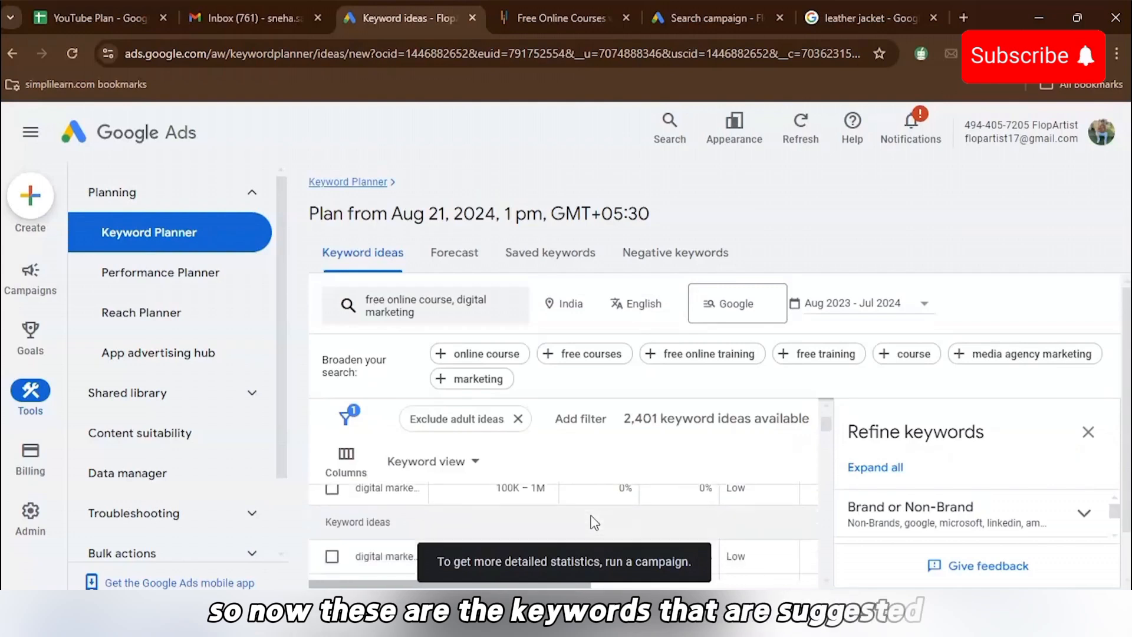
scroll(594, 523, up, 2)
scroll(594, 522, down, 1)
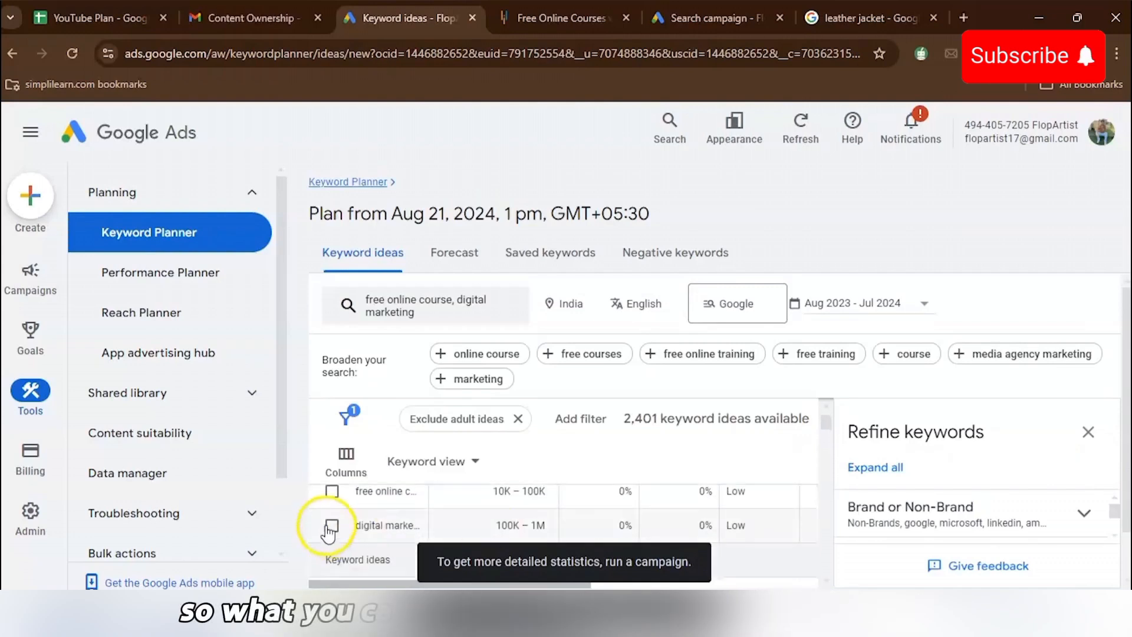
click(332, 500)
click(332, 516)
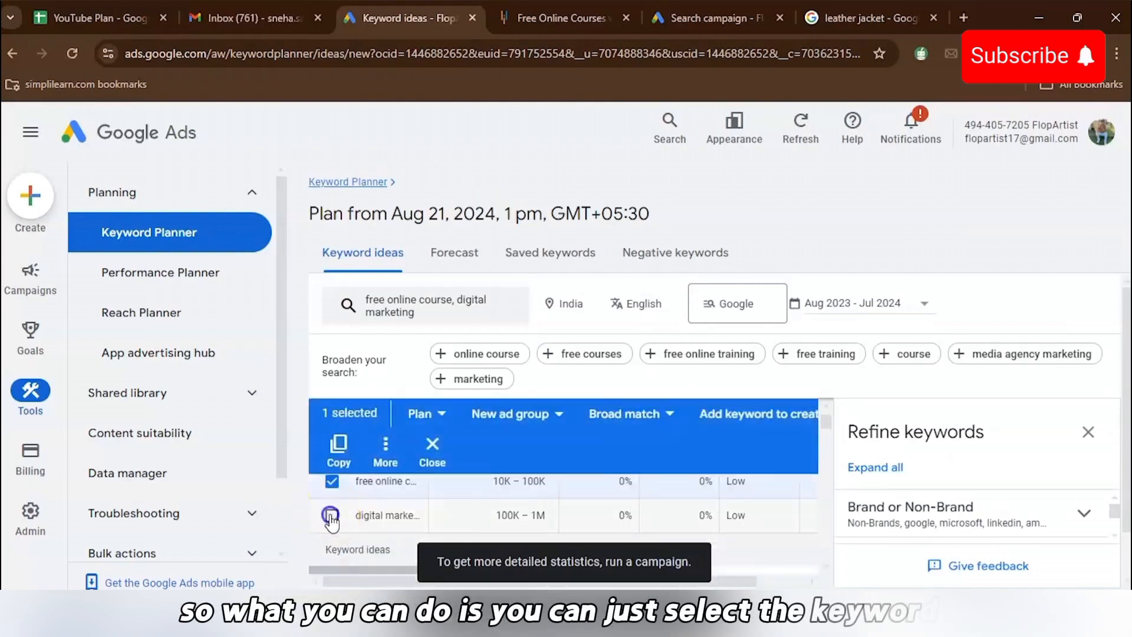
click(331, 520)
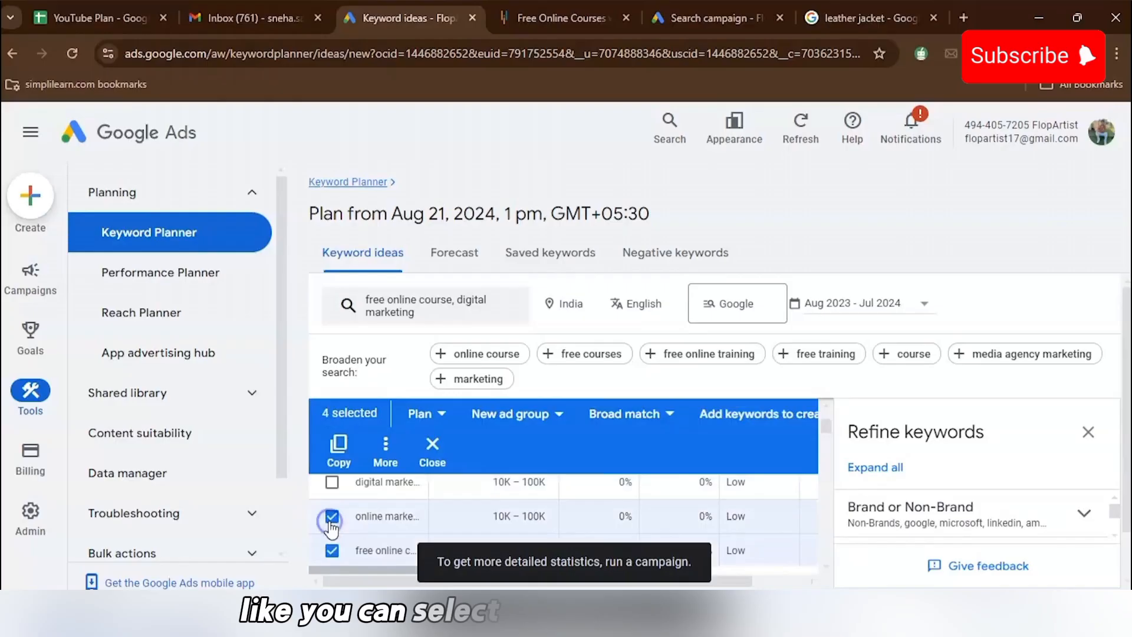
click(338, 446)
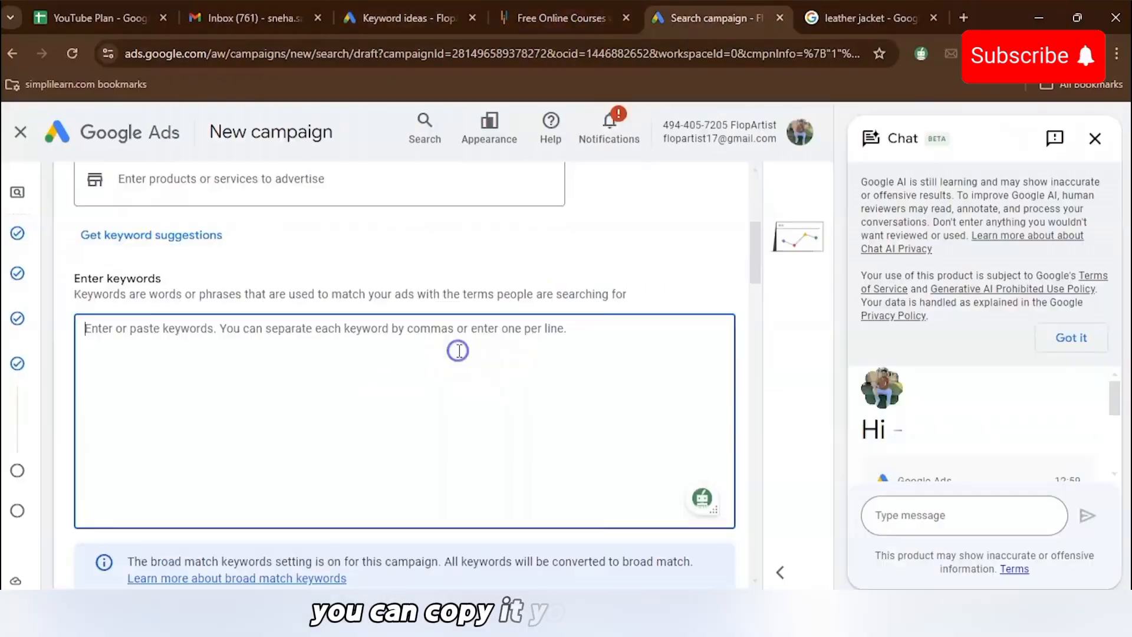
- Paste the copied keywords into the campaign's keyword entry box
key(ctrl+v)
scroll(566, 331, down, 3)
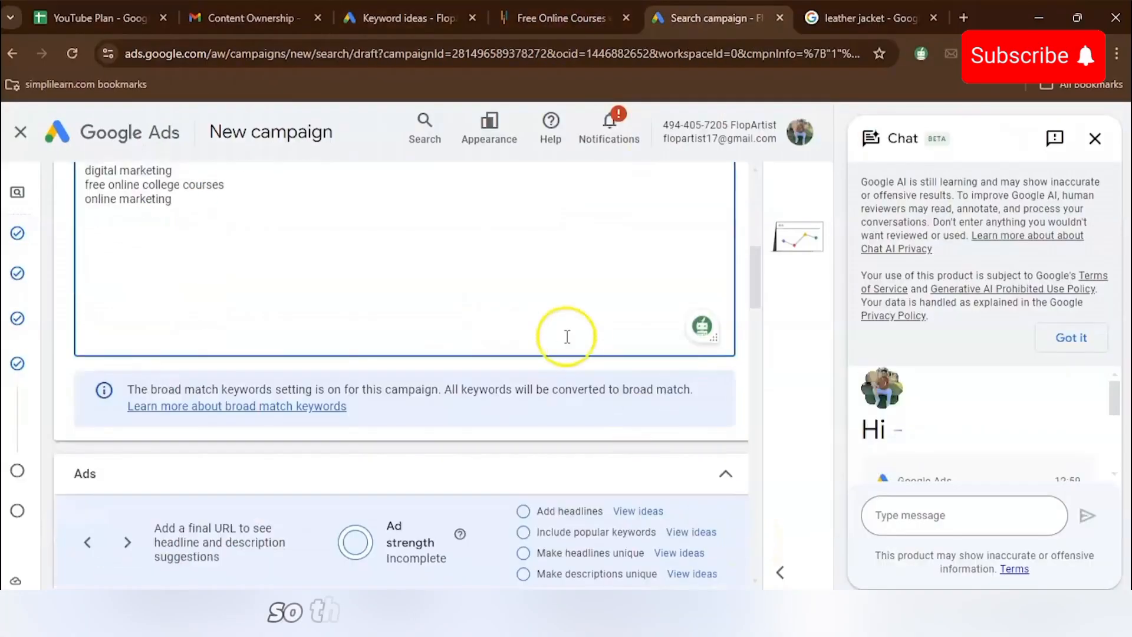
scroll(567, 331, up, 2)
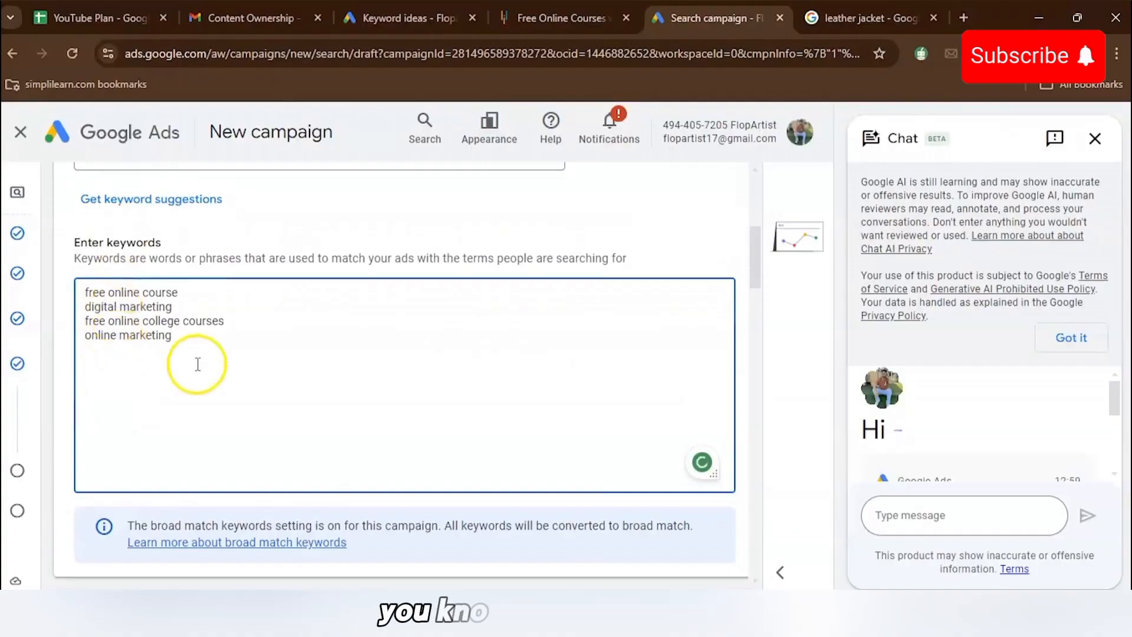
scroll(306, 430, down, 3)
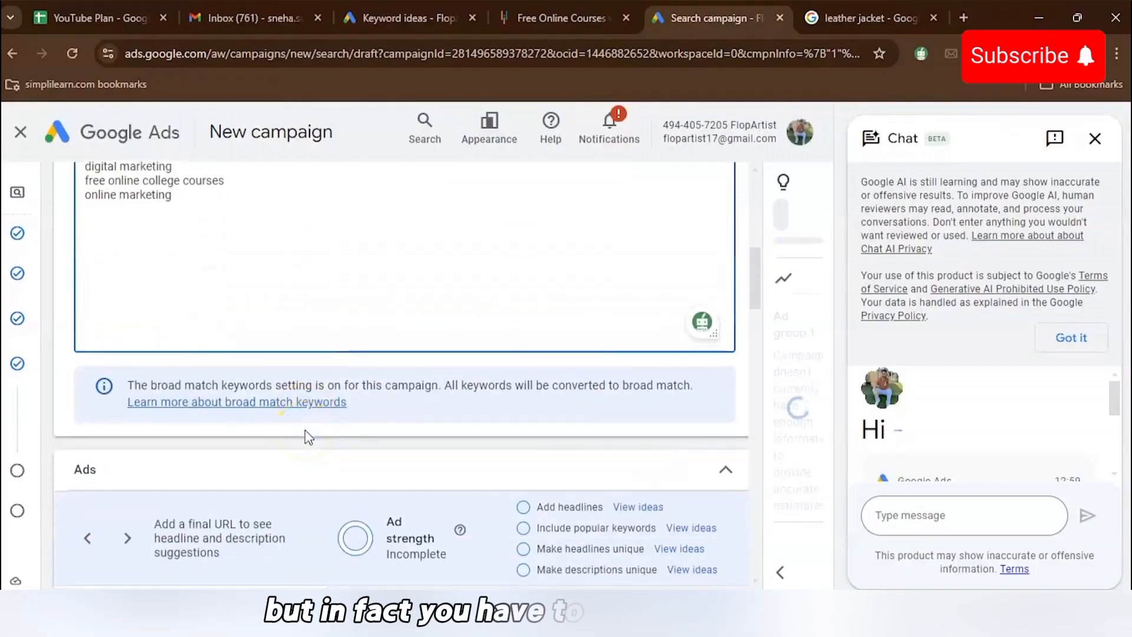
scroll(478, 472, down, 1)
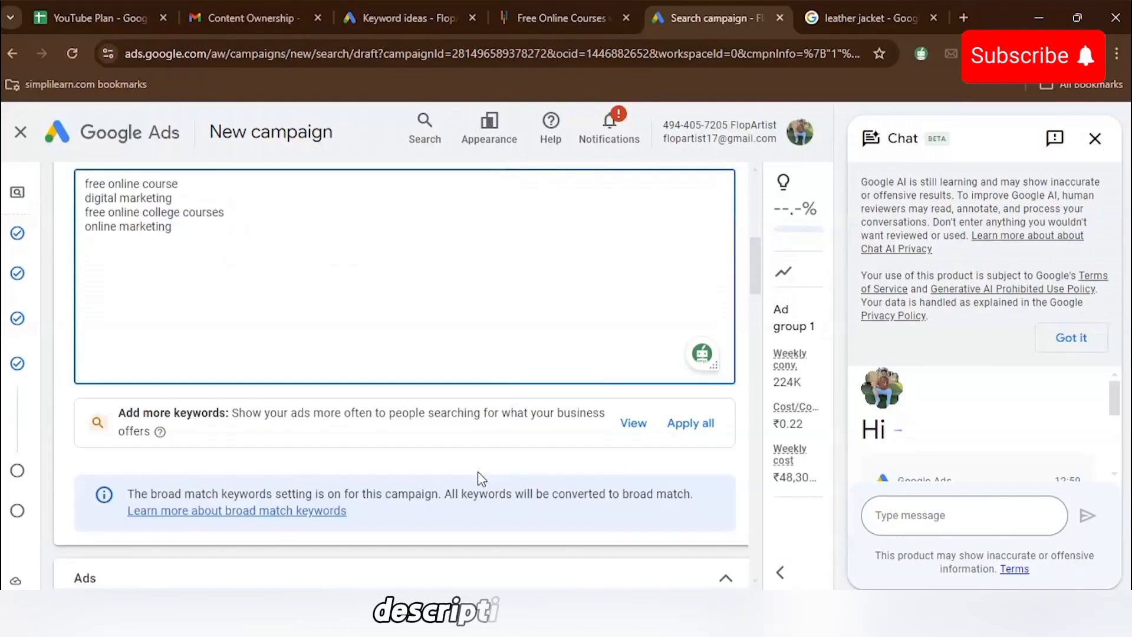
scroll(477, 472, down, 3)
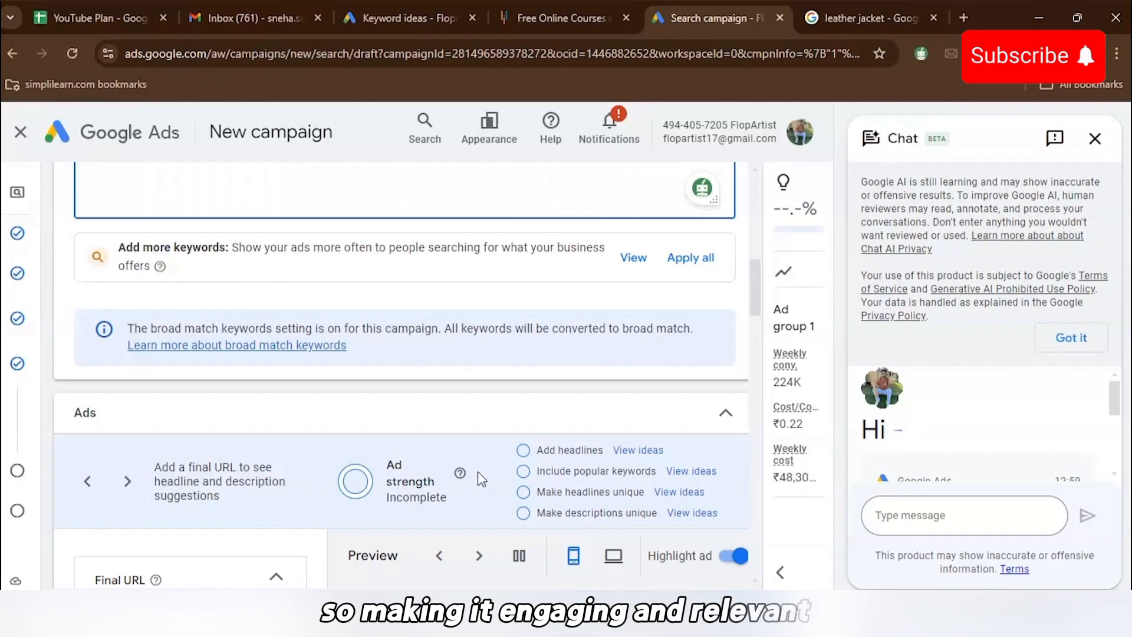
scroll(478, 472, down, 5)
- Paste the free online courses page URL as the ad's Final URL
click(239, 361)
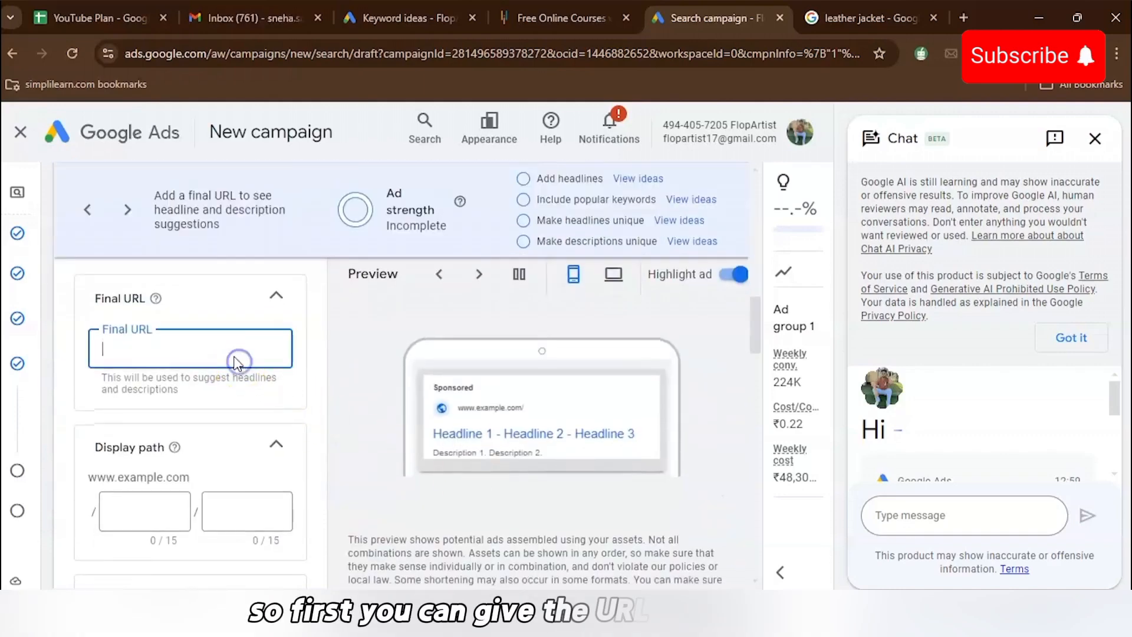
click(201, 352)
key(ctrl+v)
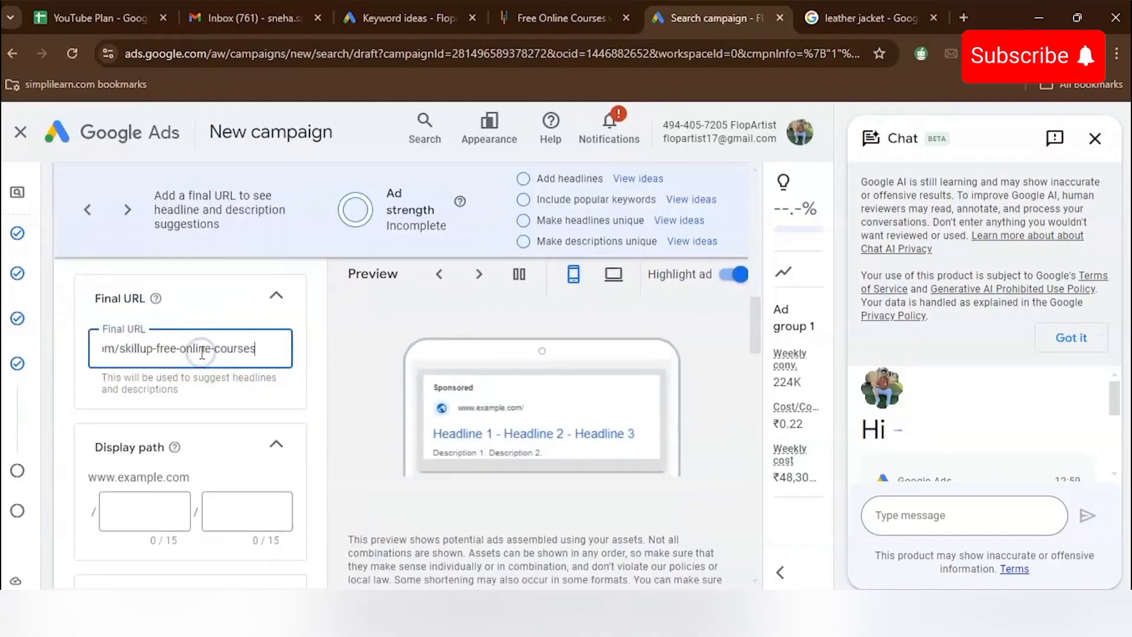
- Enter master digital marketing as the ad's first headline
scroll(189, 455, down, 10)
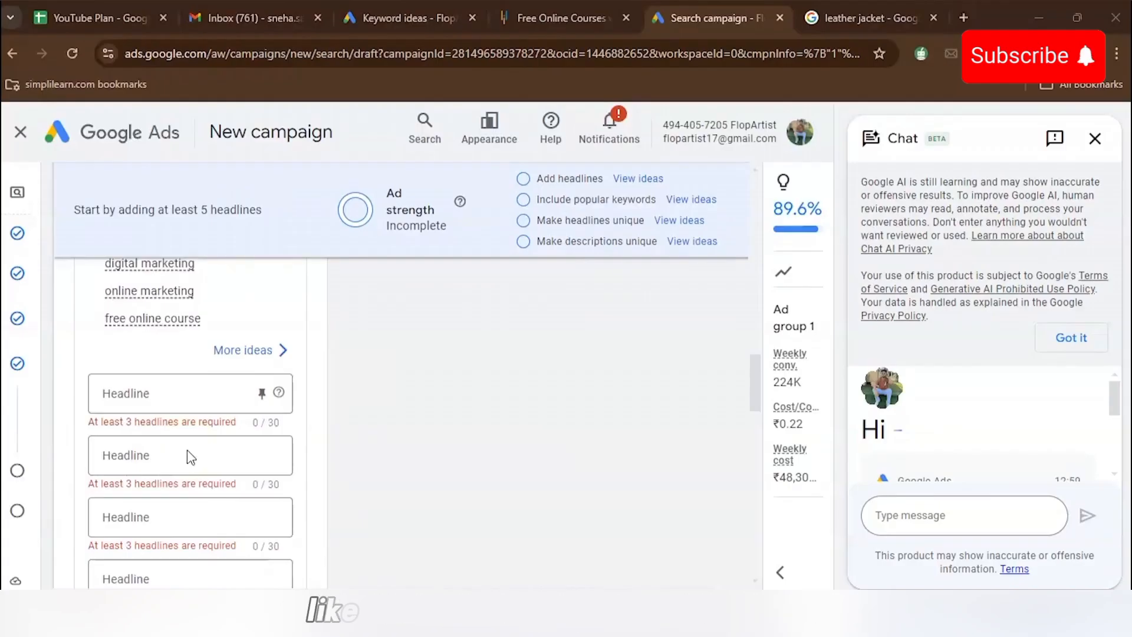
click(168, 391)
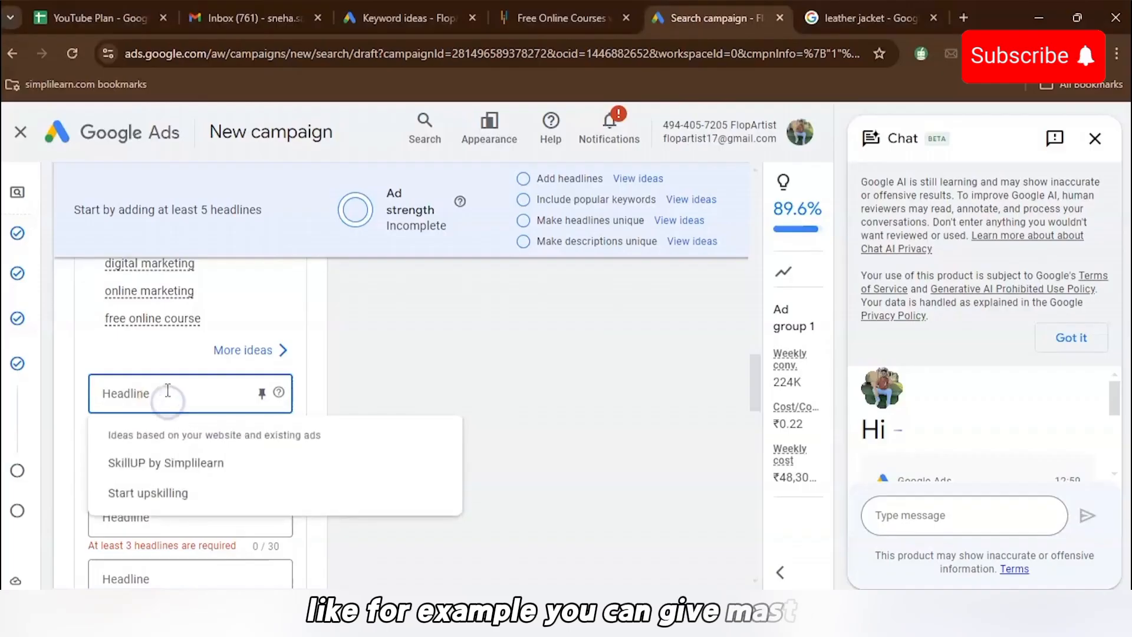
text(master di)
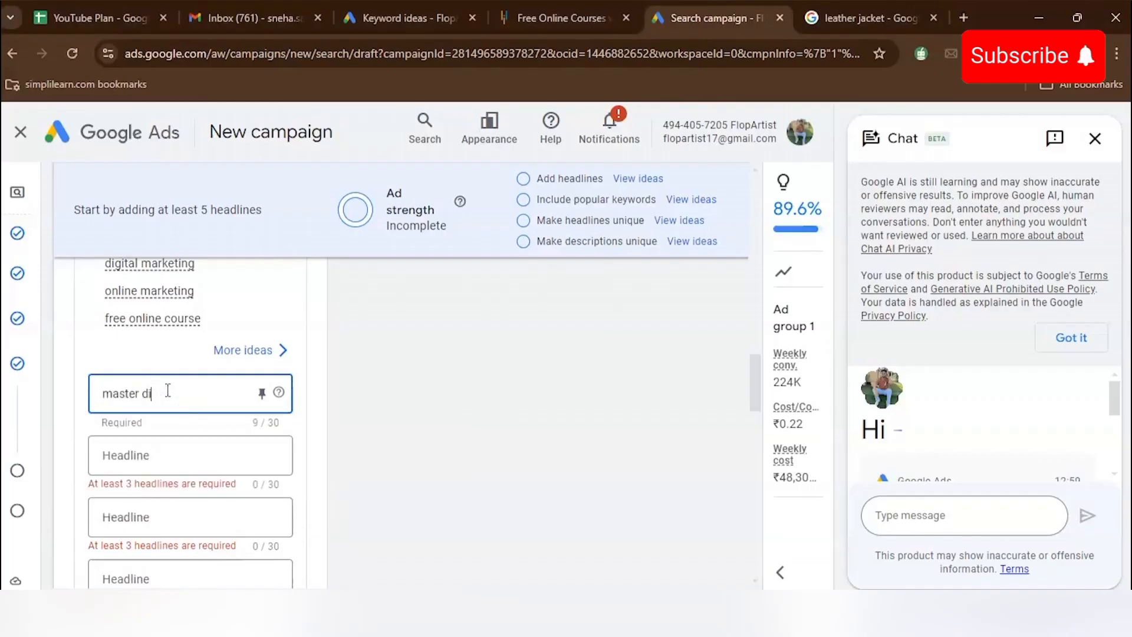
text(gital marketin)
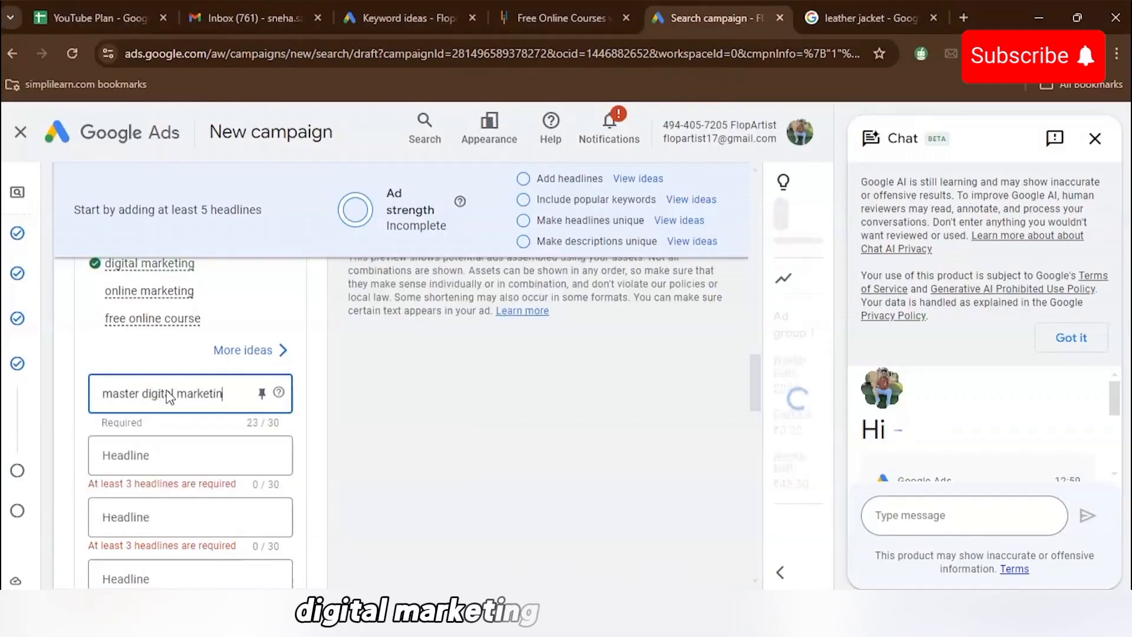
text(g)
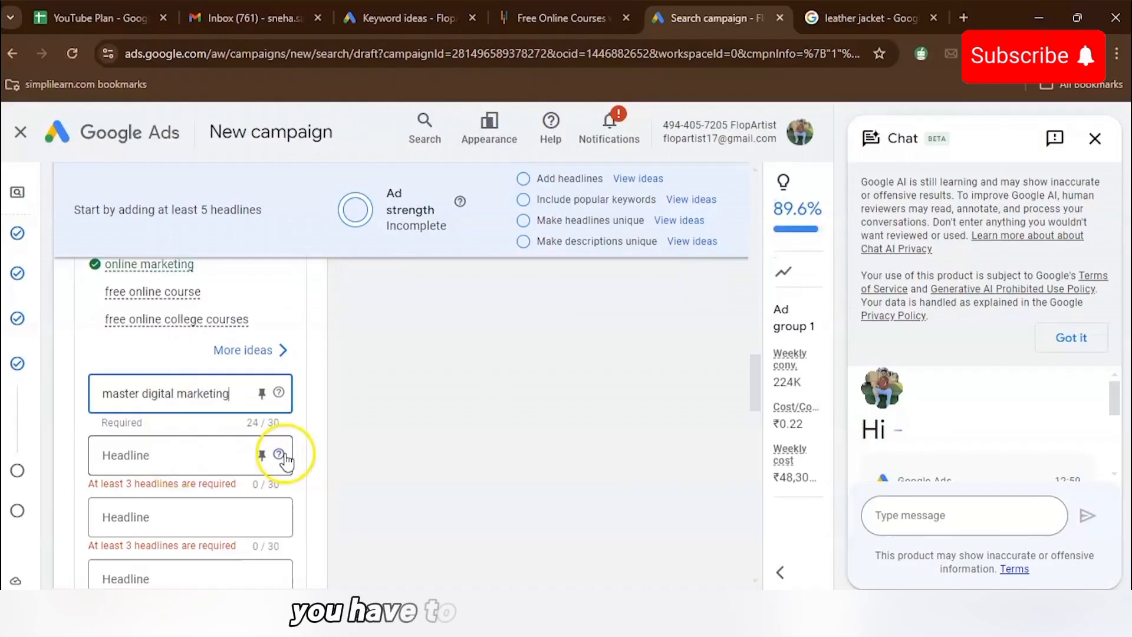
- Add the headlines free digital marketing course and best digital marketing course
click(236, 454)
text(fr)
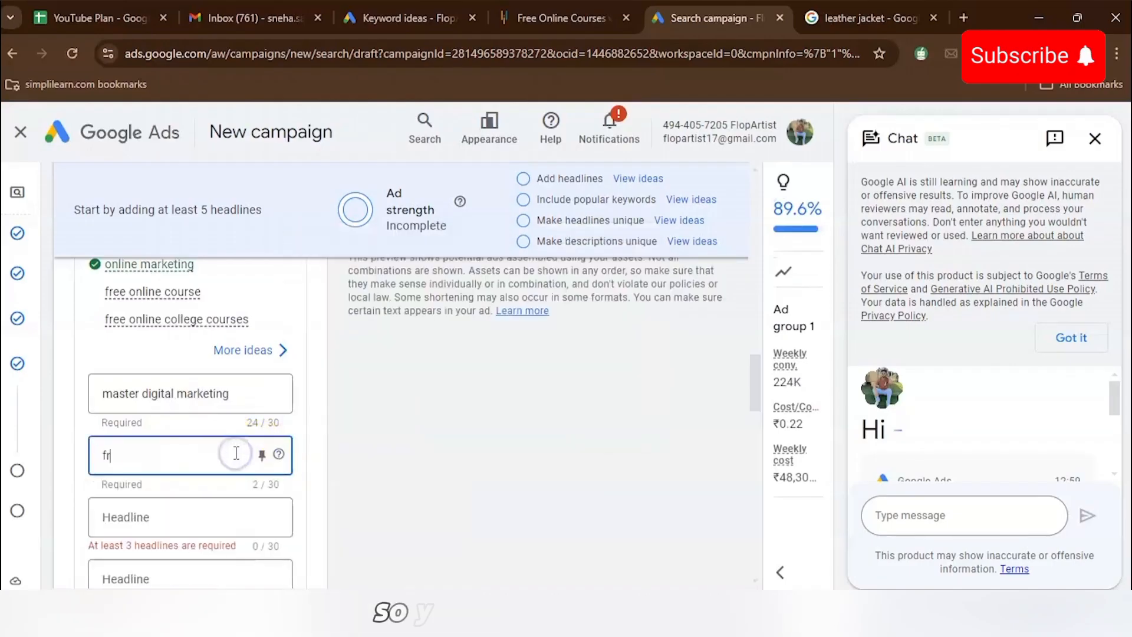
text(ee digital)
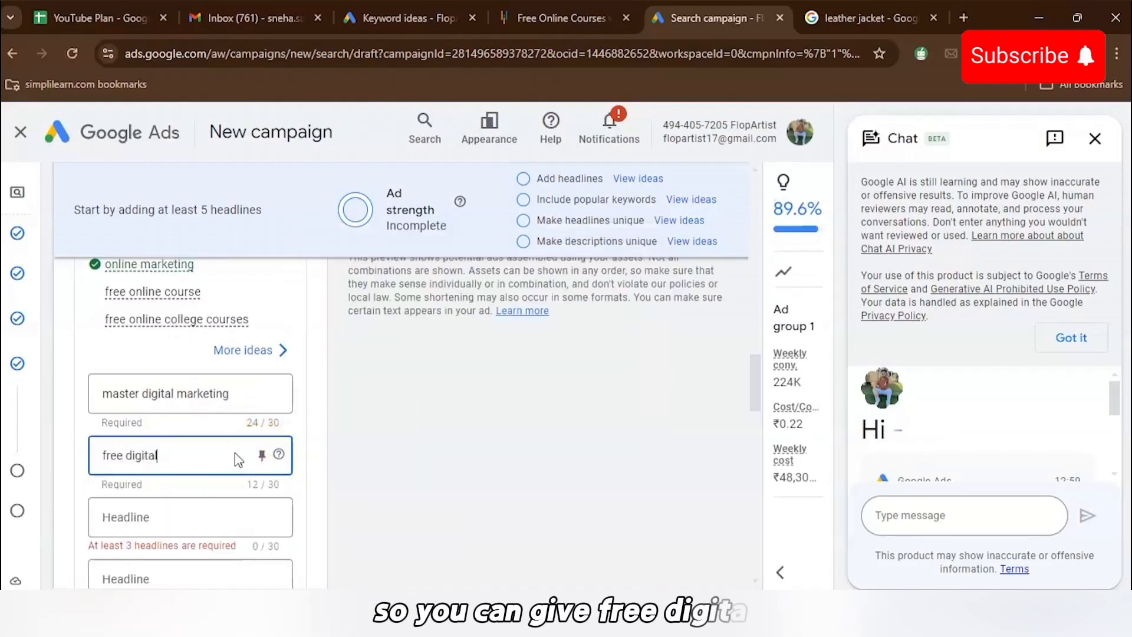
text( marketing c)
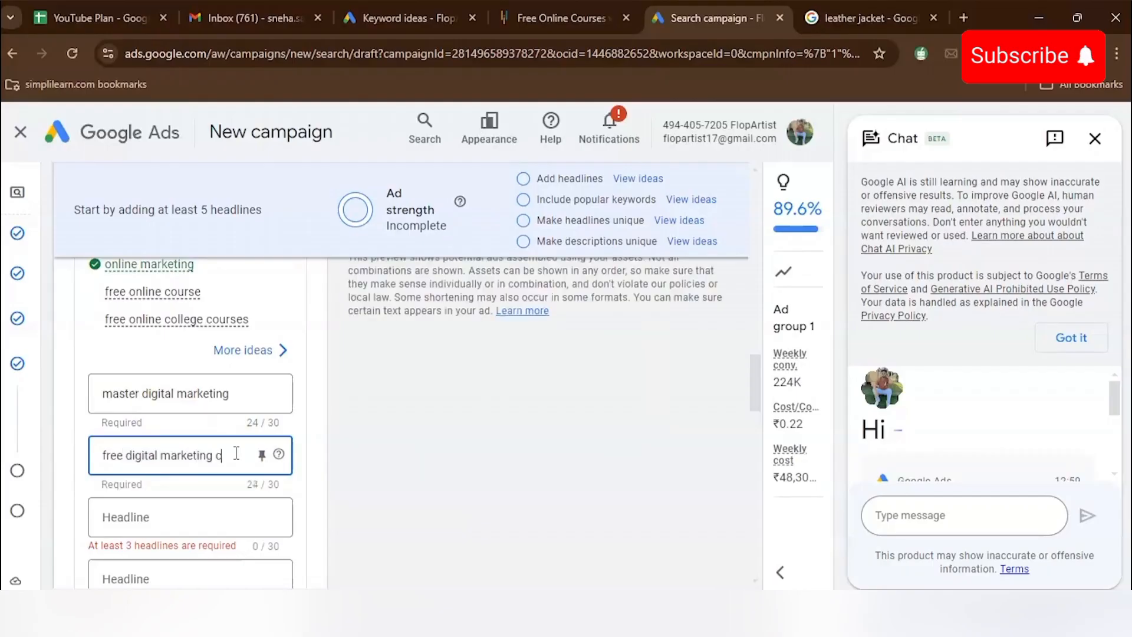
text(ourse)
click(236, 515)
text(bes)
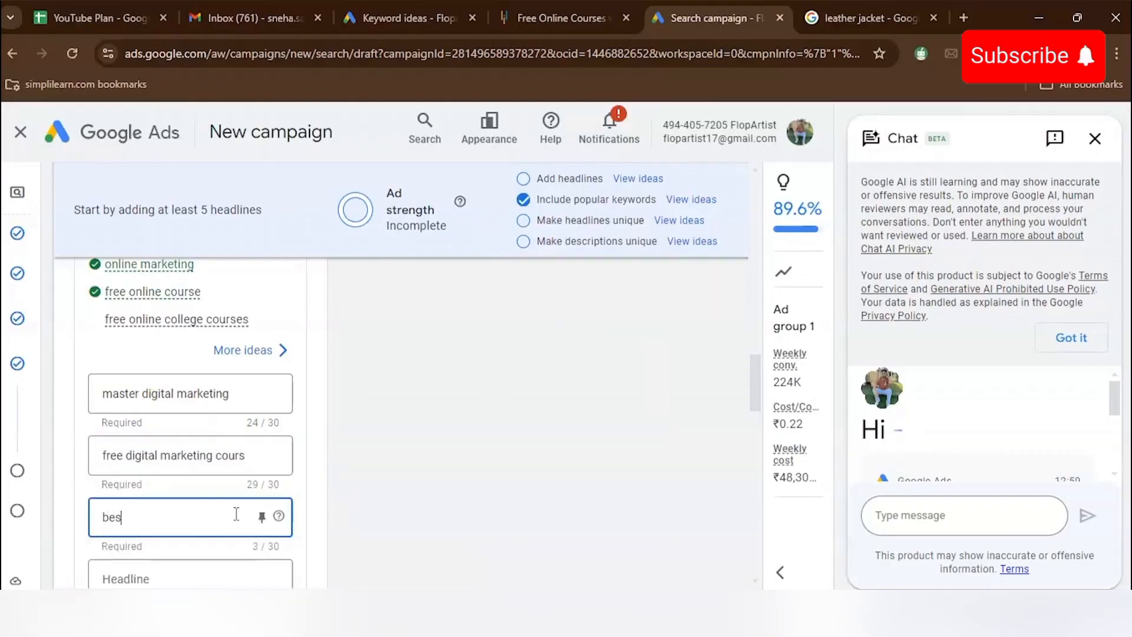
text(t digital )
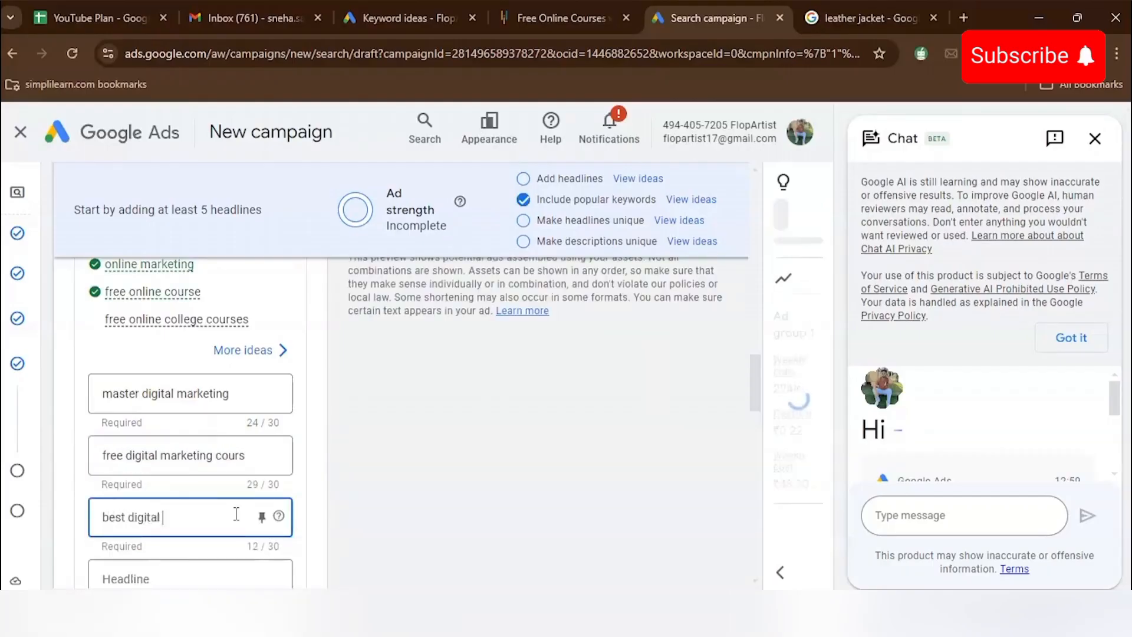
text(marketing course)
- Enter expert instructors as the ad's first description
scroll(436, 493, down, 6)
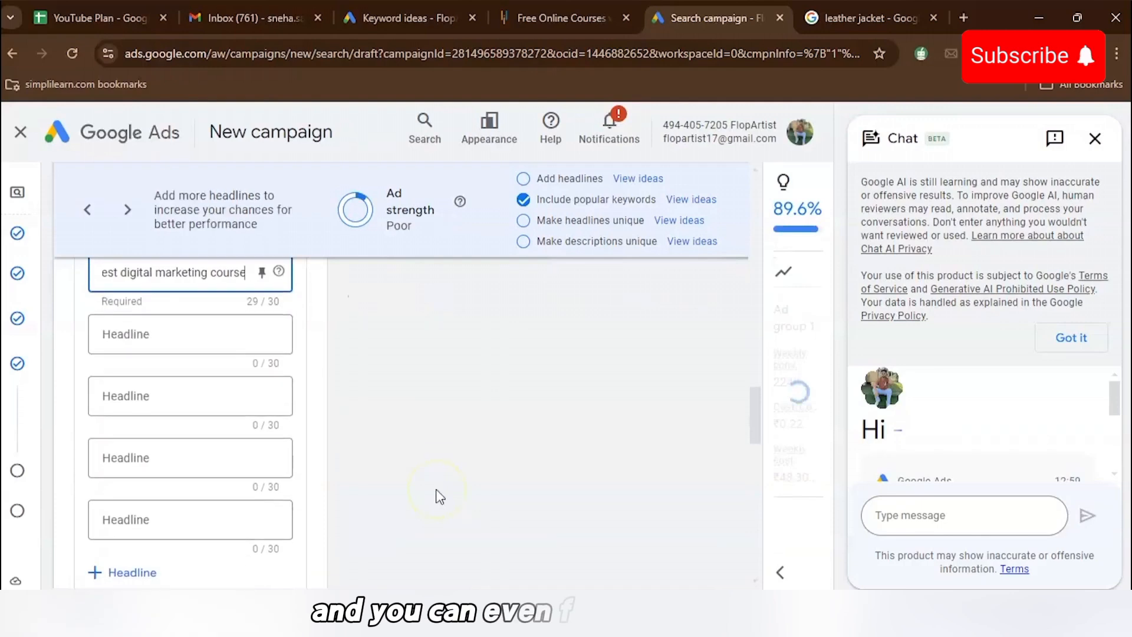
scroll(437, 490, down, 3)
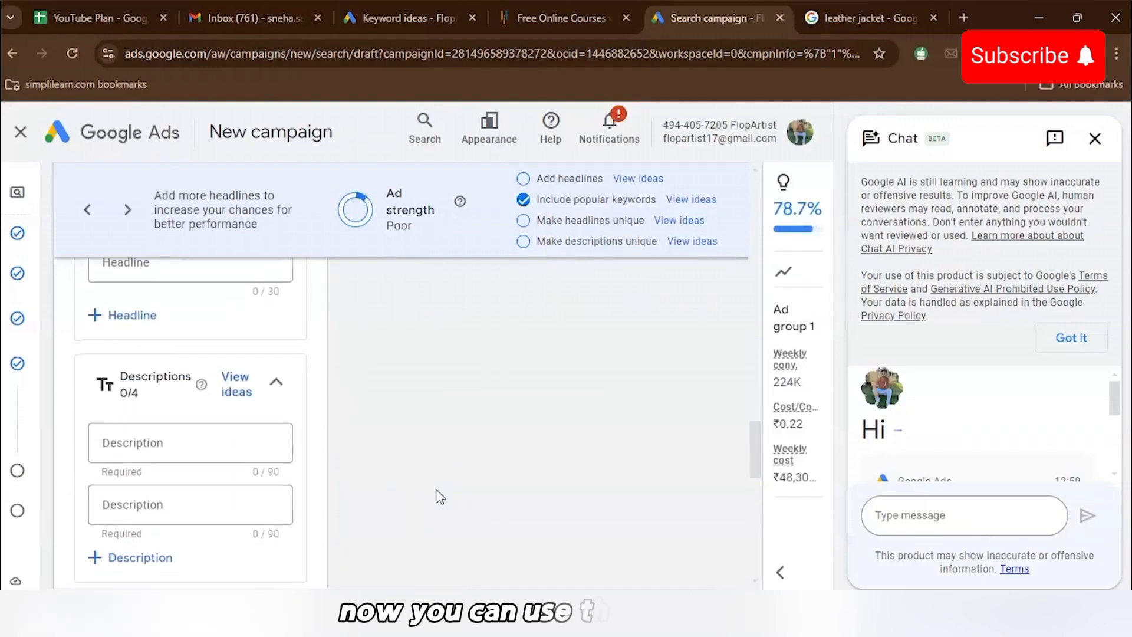
scroll(451, 519, down, 1)
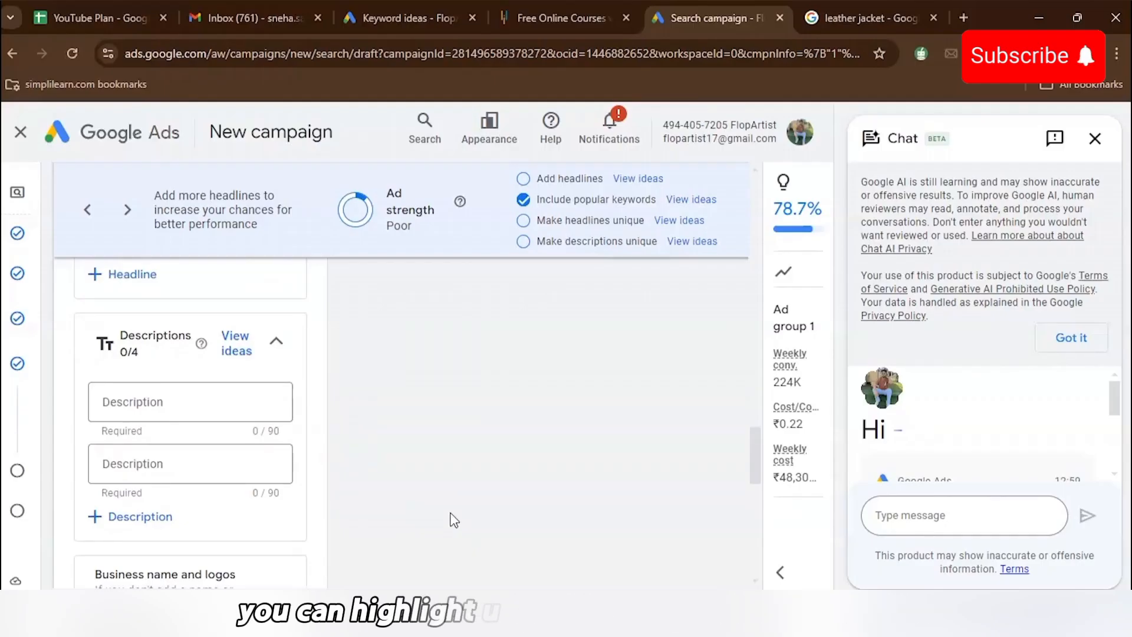
click(230, 400)
text(ex)
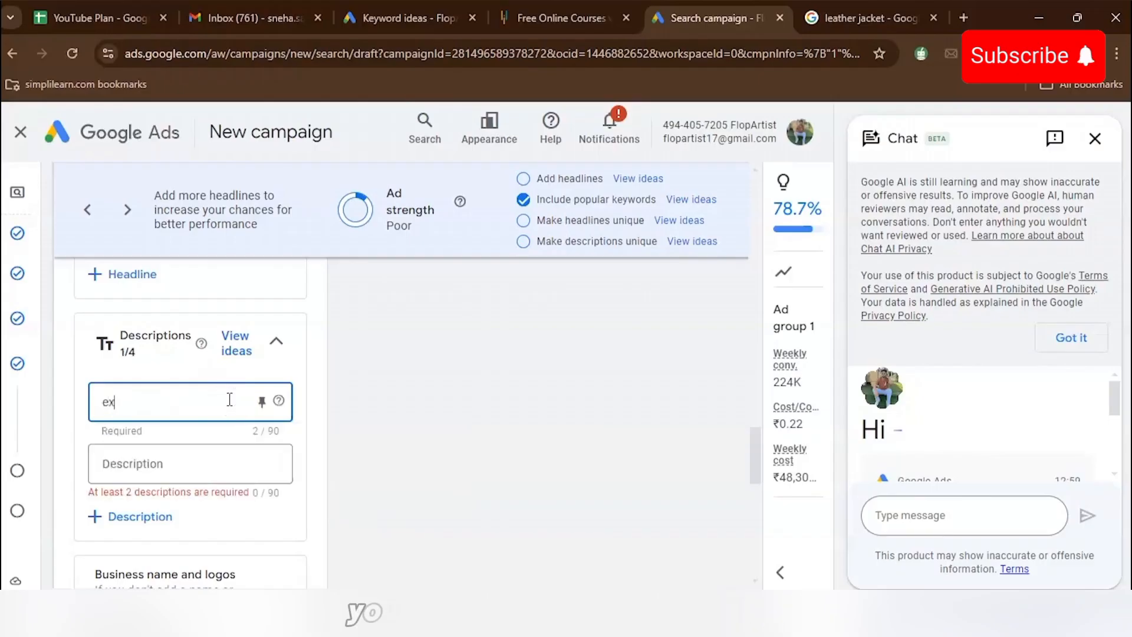
text(pert inst)
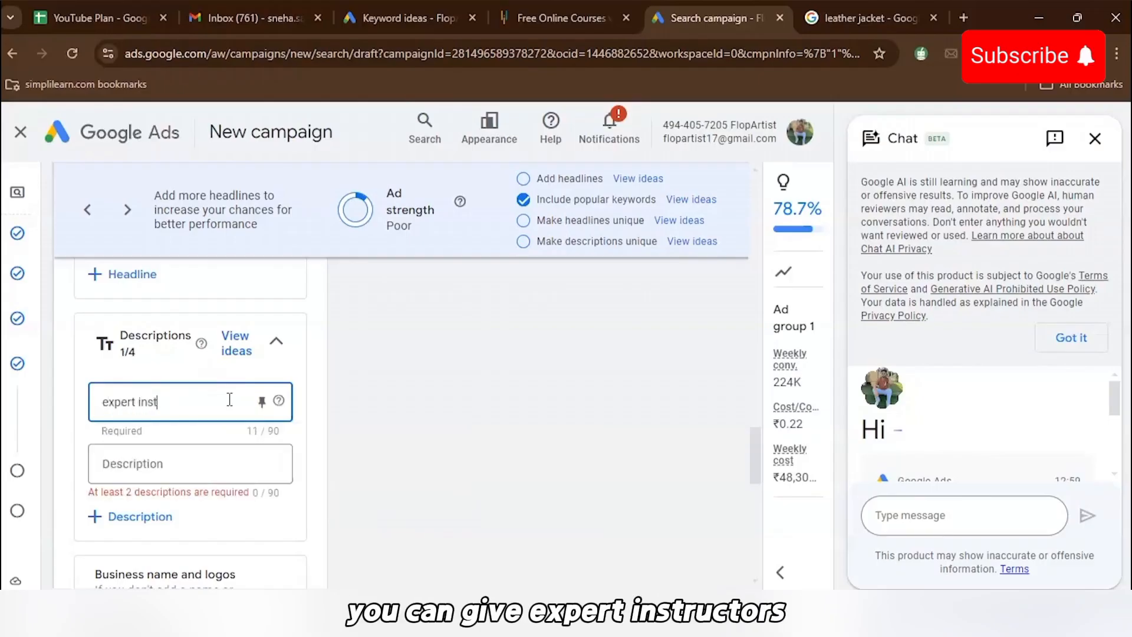
text(uc)
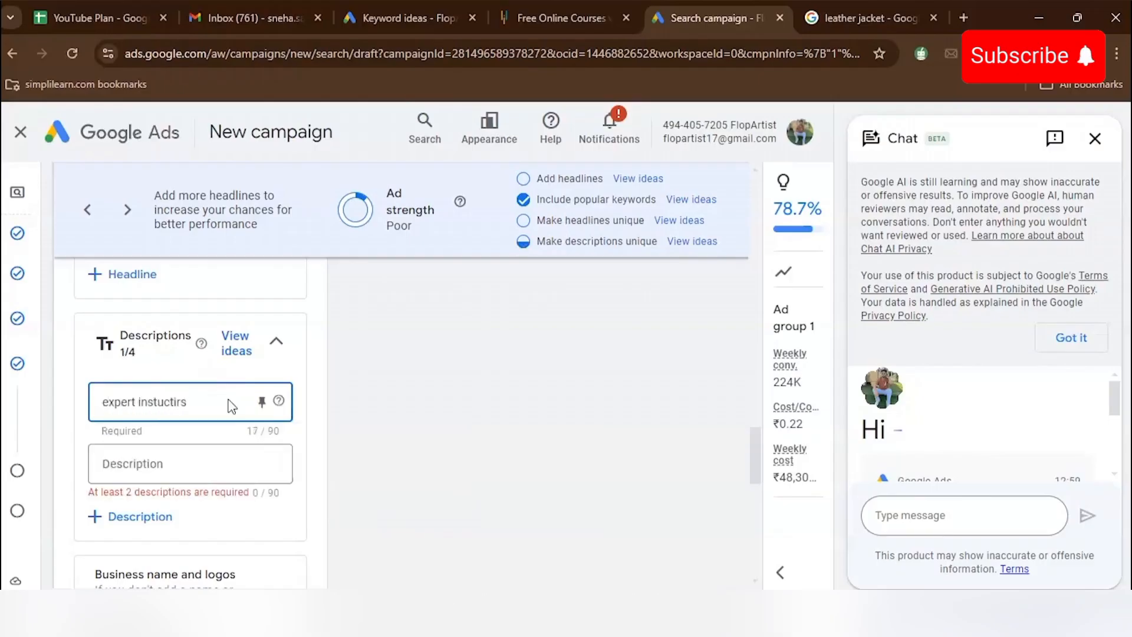
text(ti)
key(BackSpace)
key(BackSpace)
key(BackSpace)
key(BackSpace)
text(ructors)
- Enter flexible learning as the ad's second description
click(194, 469)
text(flexibl)
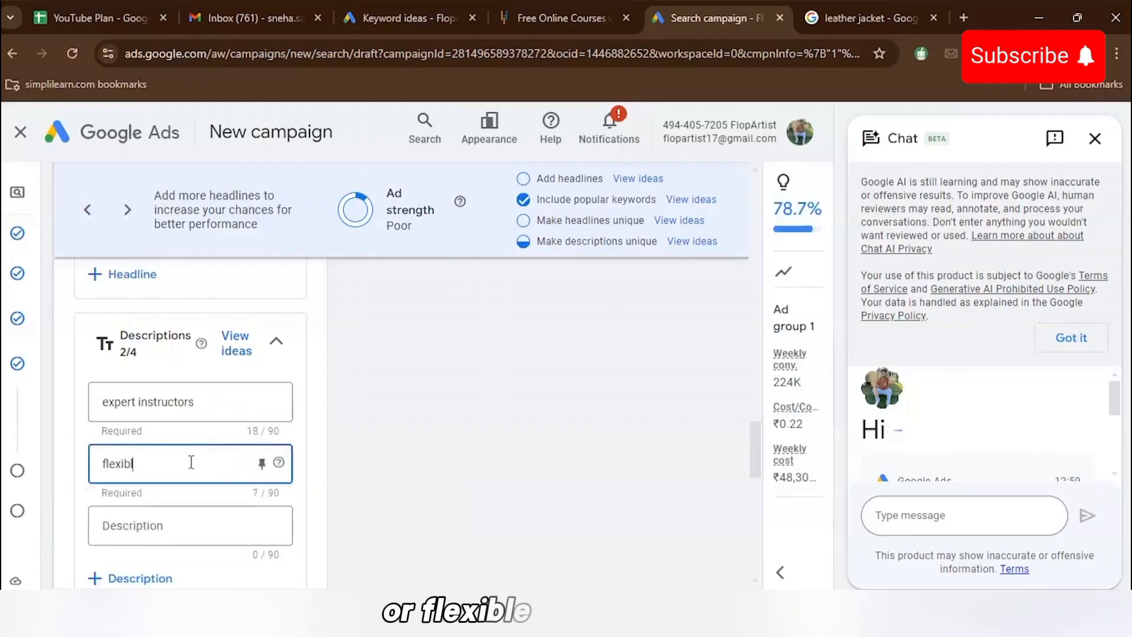
text(e learning)
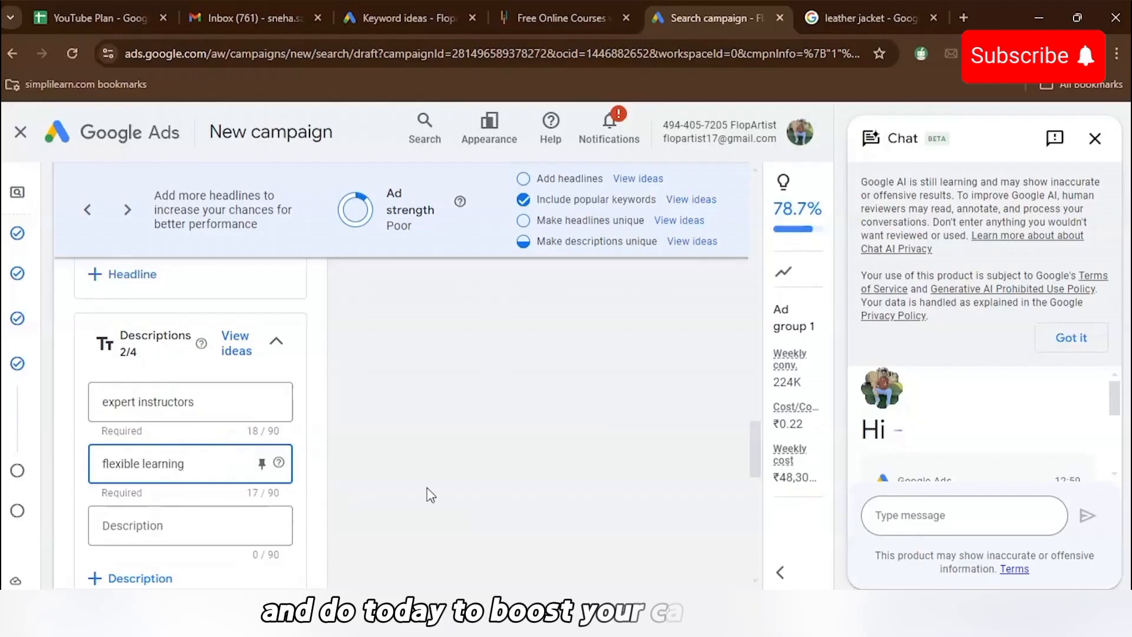
- Continue to the budget step and choose the ₹8,300.00 average daily budget
scroll(430, 494, down, 10)
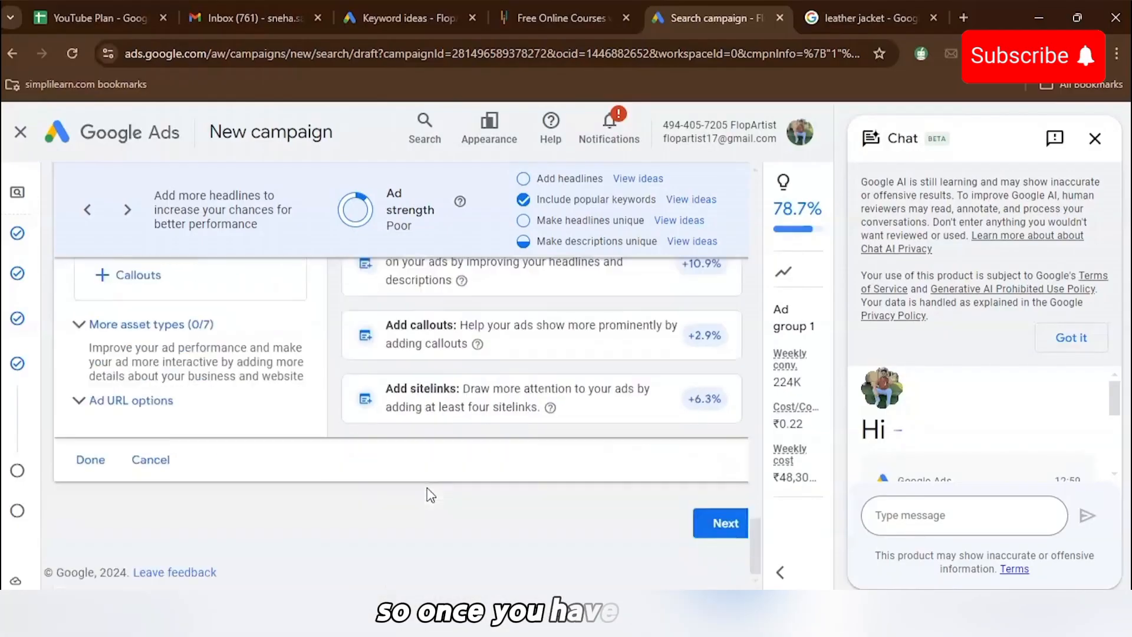
click(726, 524)
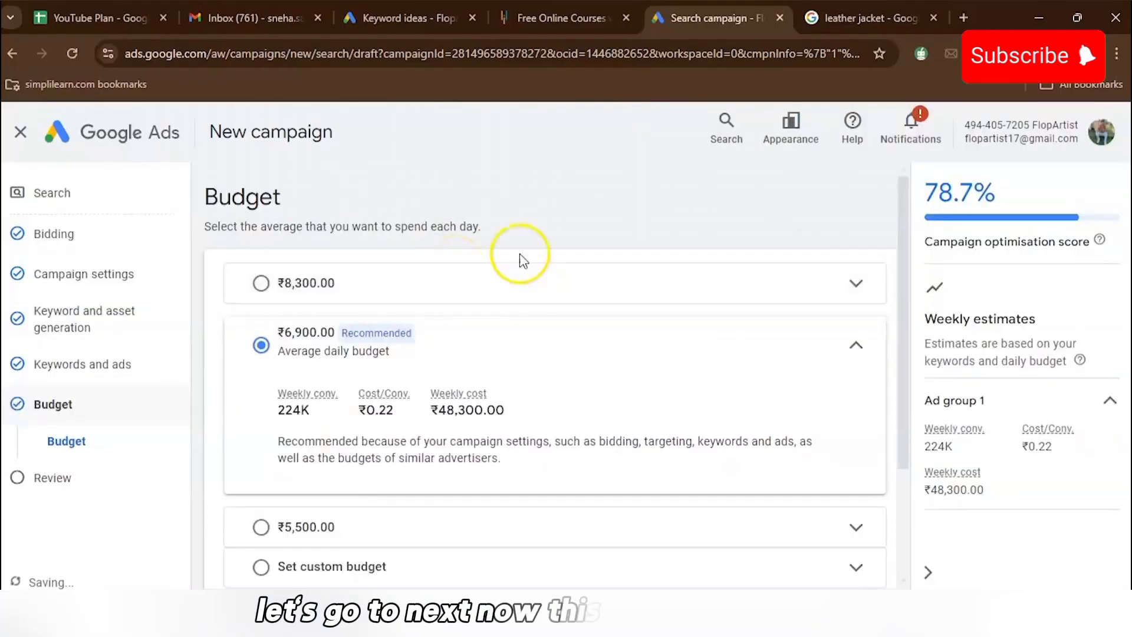
click(621, 286)
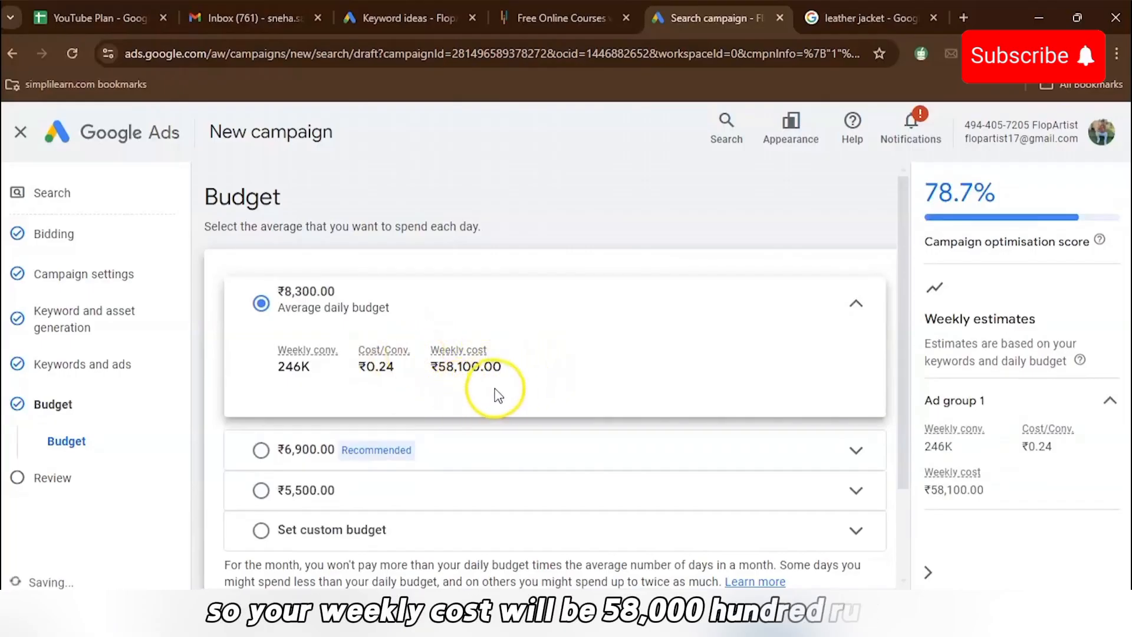
- Open the campaign Review step and look over the campaign settings before publishing
scroll(597, 354, down, 2)
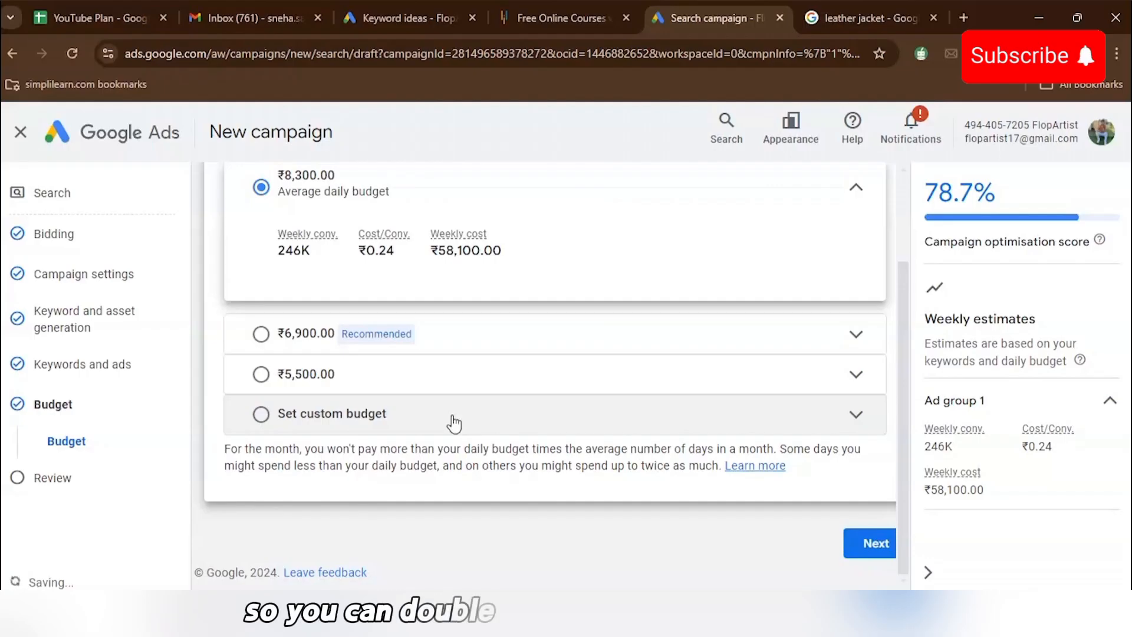
click(61, 480)
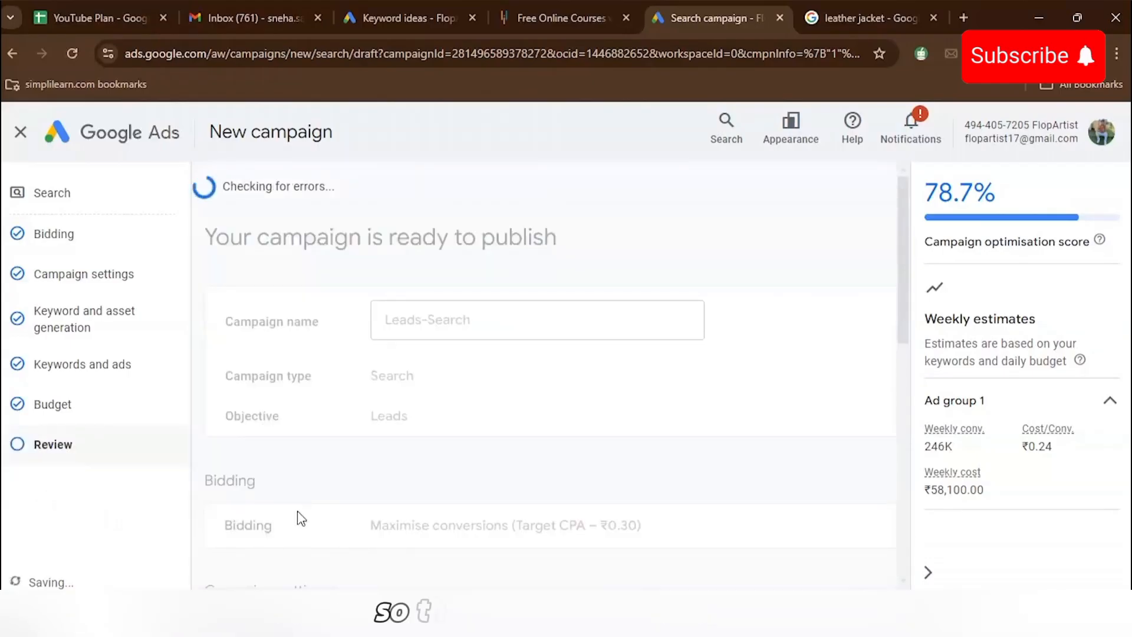
scroll(298, 517, down, 2)
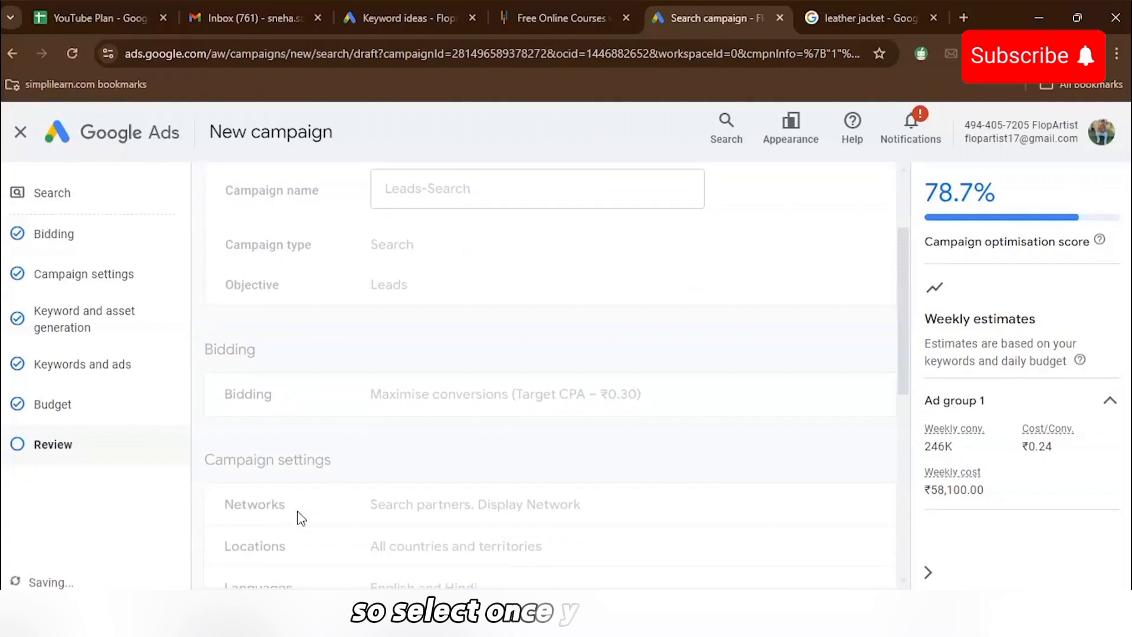